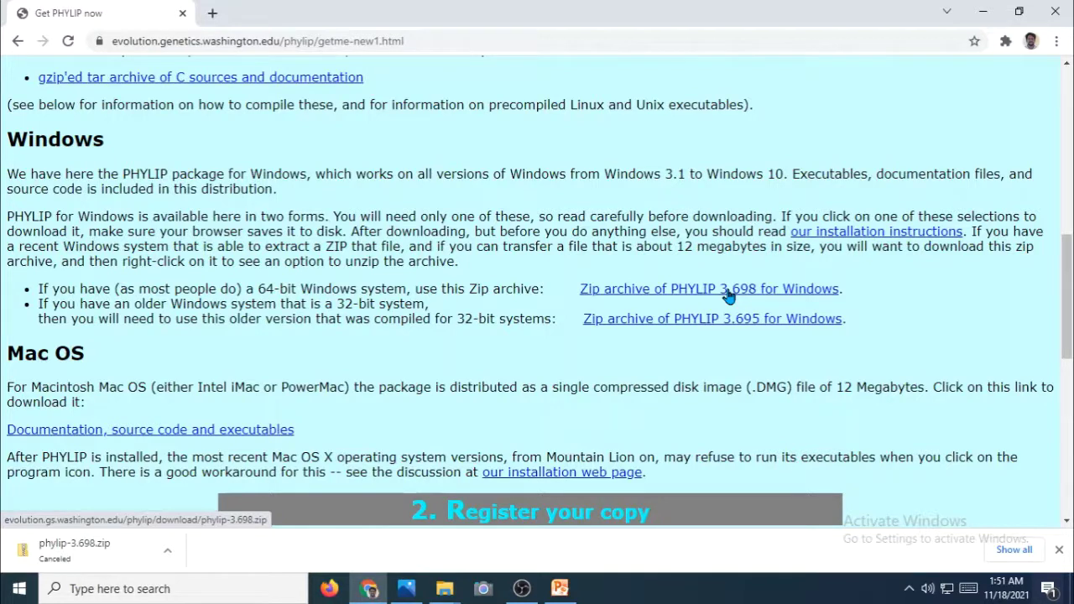
- Save the zip archive of PHYLIP 3.698 for Windows to the Desktop as phylip-3.698
{"action": "right_click", "coordinate": [727, 290]}
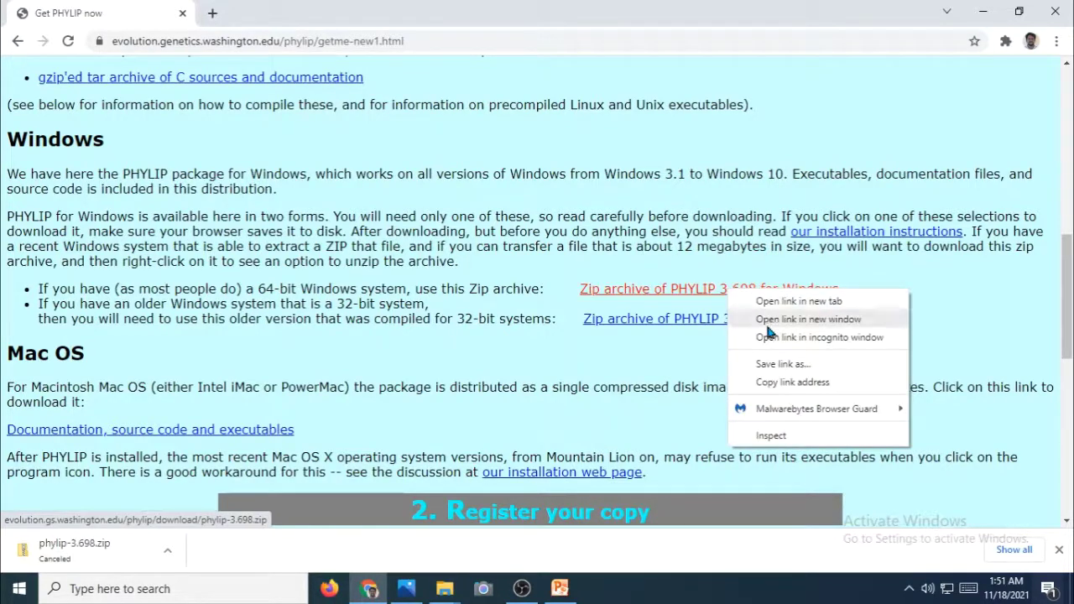
{"action": "left_click", "coordinate": [772, 366]}
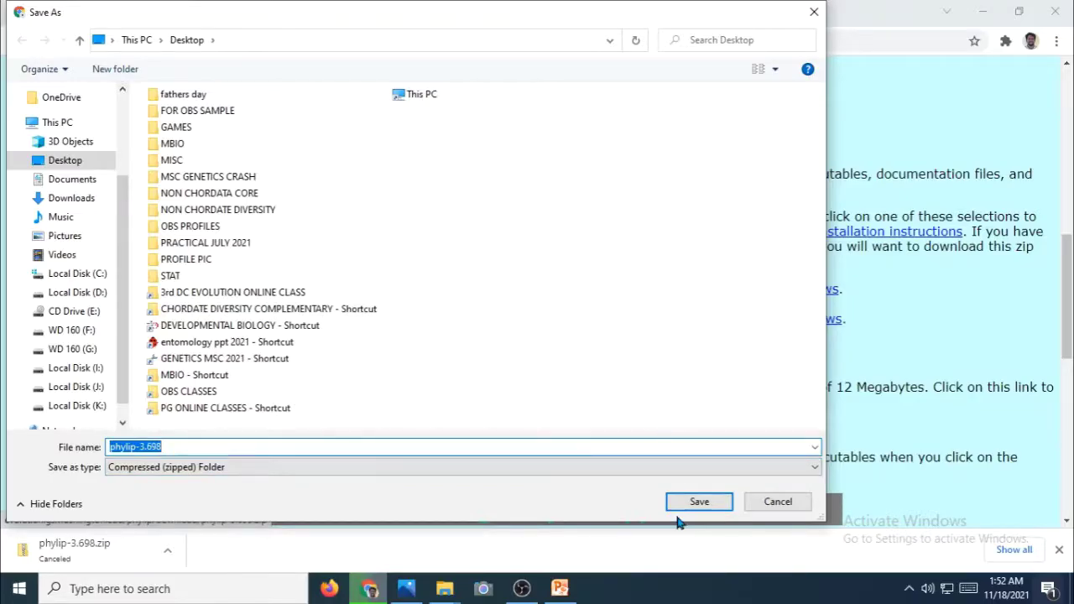
{"action": "left_click", "coordinate": [697, 501]}
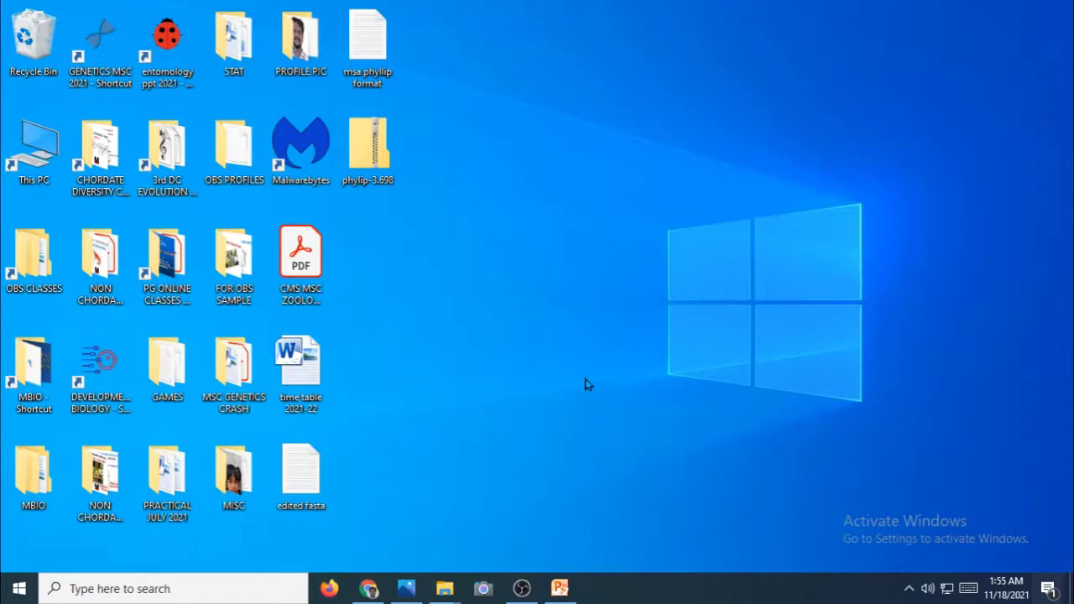
- Extract the phylip-3.698 zip archive into a phylip-3.698 folder on the Desktop and close the extracted folder's window
{"action": "right_click", "coordinate": [375, 167]}
{"action": "left_click", "coordinate": [352, 203]}
{"action": "scroll", "coordinate": [426, 235], "scroll_direction": "up", "scroll_amount": 1, "text": "ctrl"}
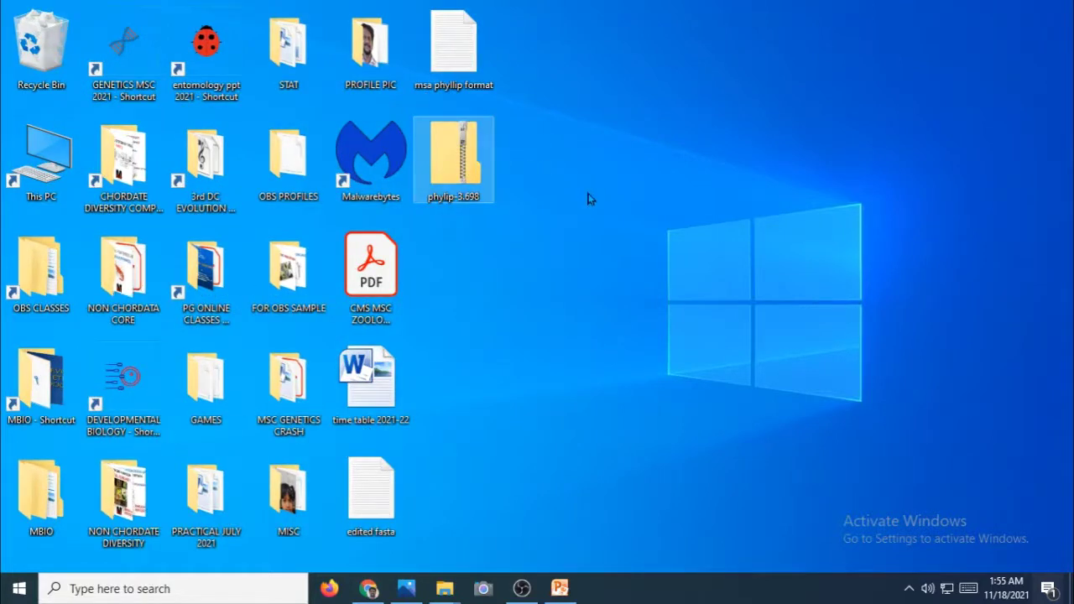
{"action": "right_click", "coordinate": [459, 165]}
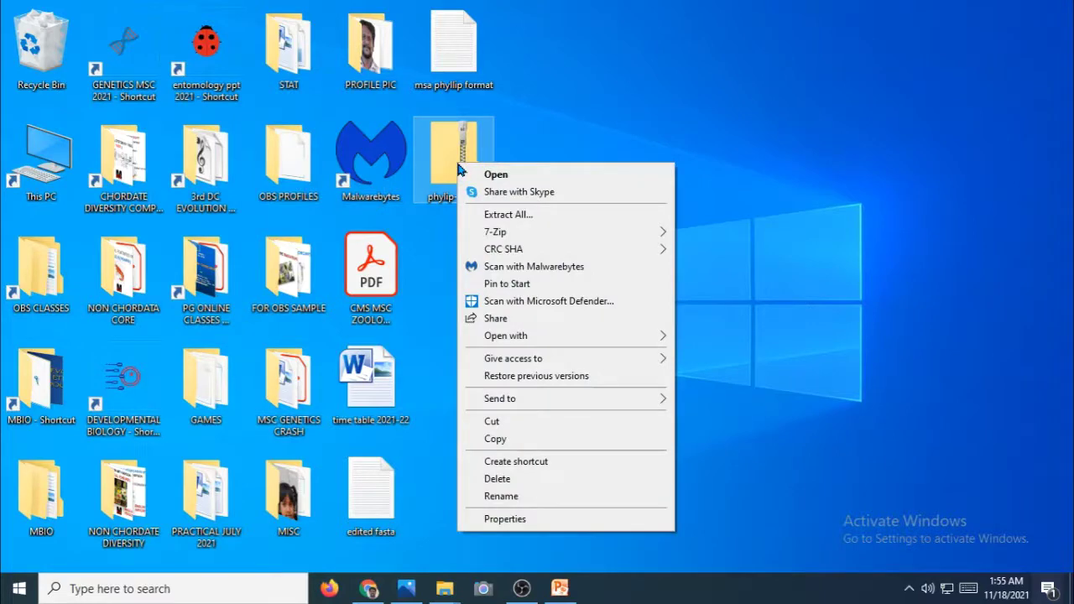
{"action": "left_click", "coordinate": [508, 215]}
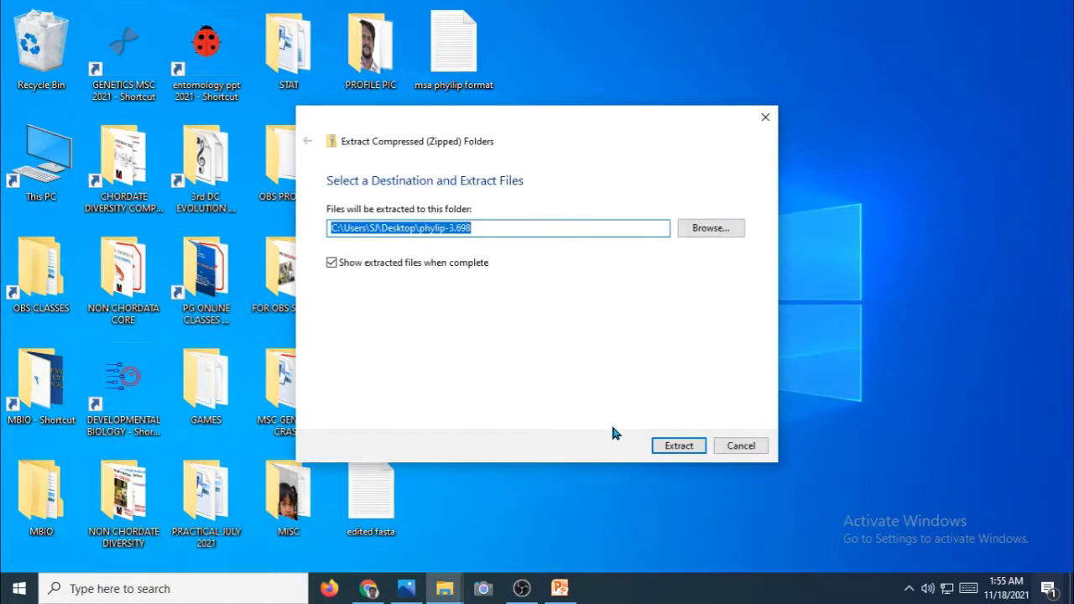
{"action": "left_click", "coordinate": [676, 446]}
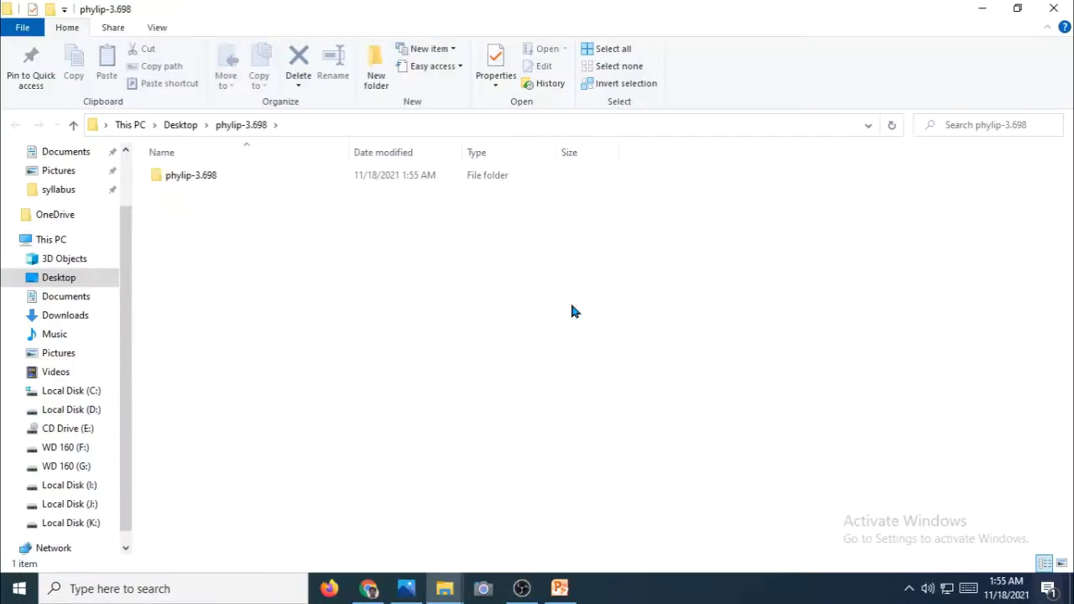
{"action": "left_click", "coordinate": [1054, 8]}
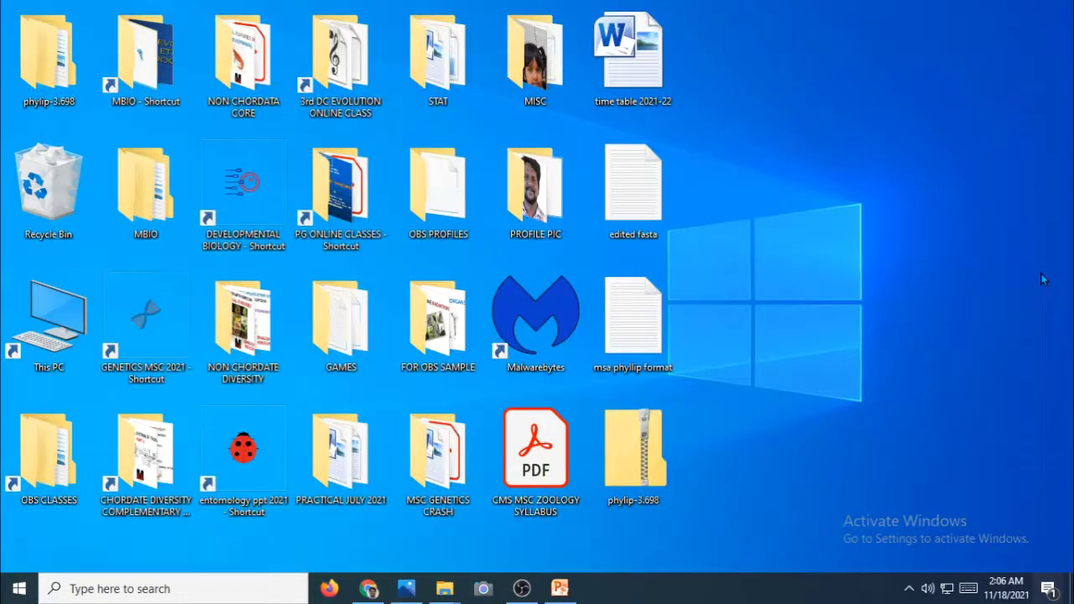
- Open the exe folder inside the extracted phylip-3.698 folder on the Desktop and look through its program files
{"action": "double_click", "coordinate": [47, 67]}
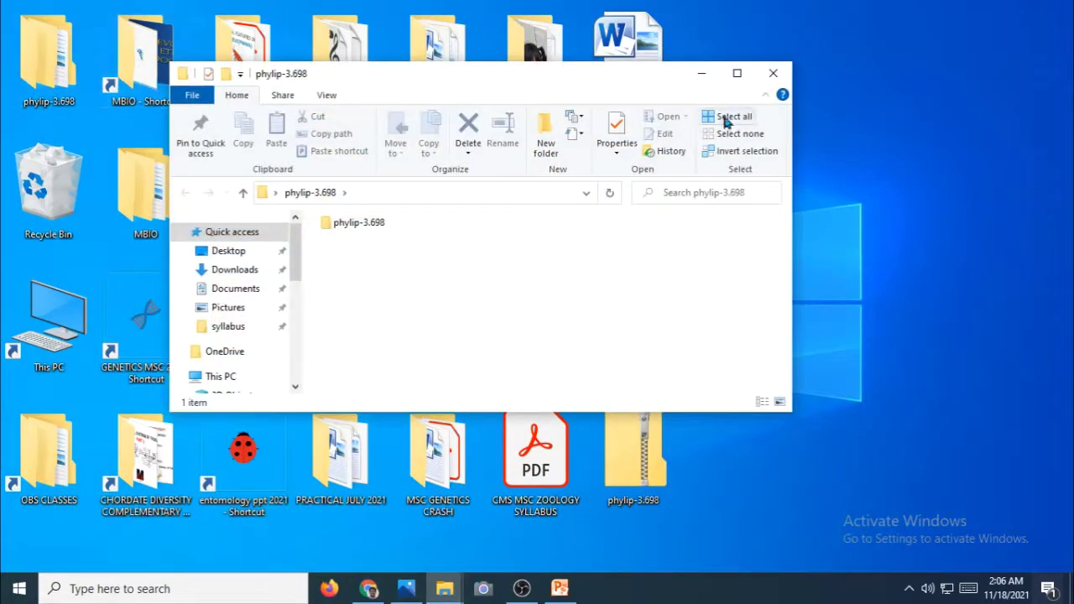
{"action": "left_click", "coordinate": [738, 74]}
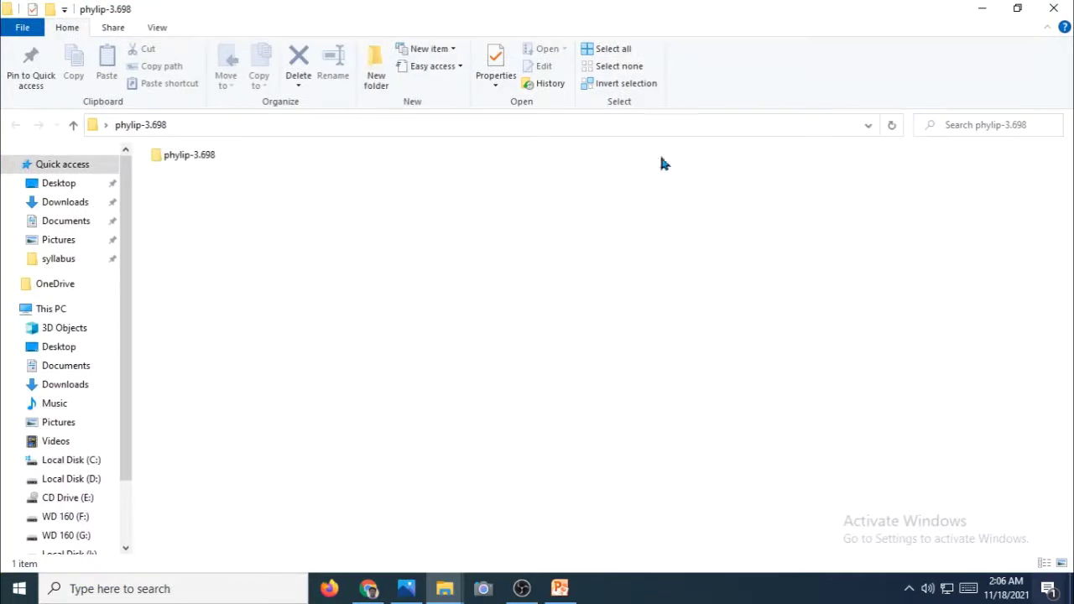
{"action": "left_click", "coordinate": [187, 161]}
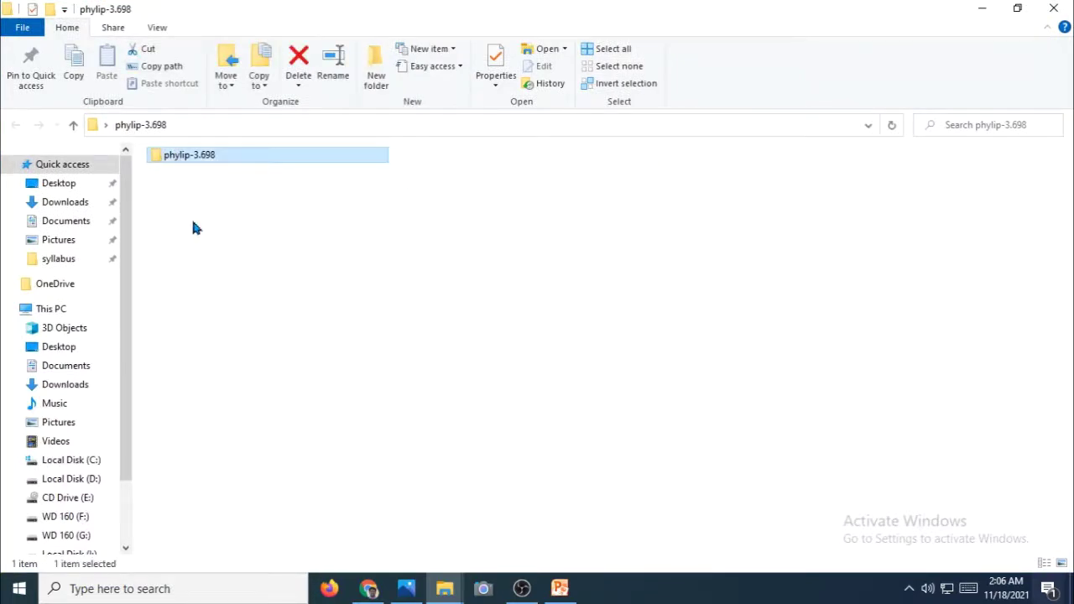
{"action": "double_click", "coordinate": [216, 161]}
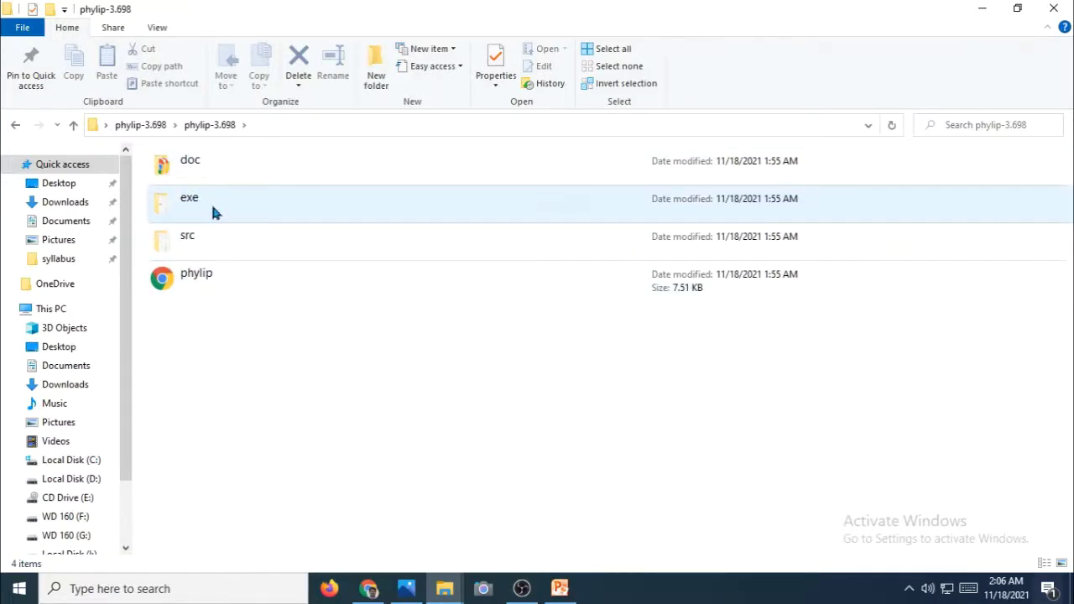
{"action": "double_click", "coordinate": [217, 210]}
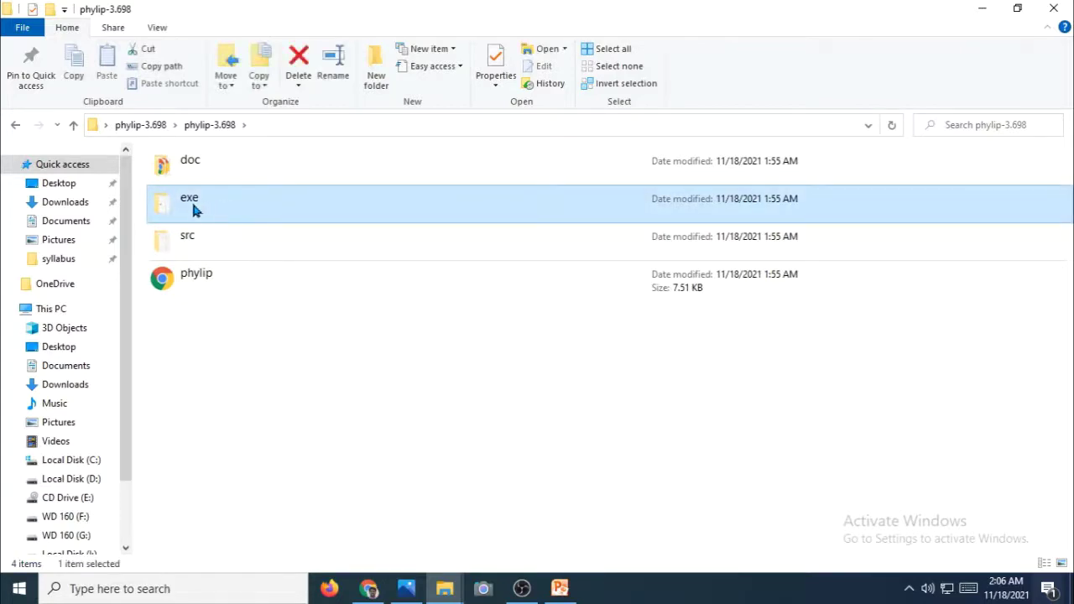
{"action": "scroll", "coordinate": [291, 312], "scroll_direction": "down", "scroll_amount": 7}
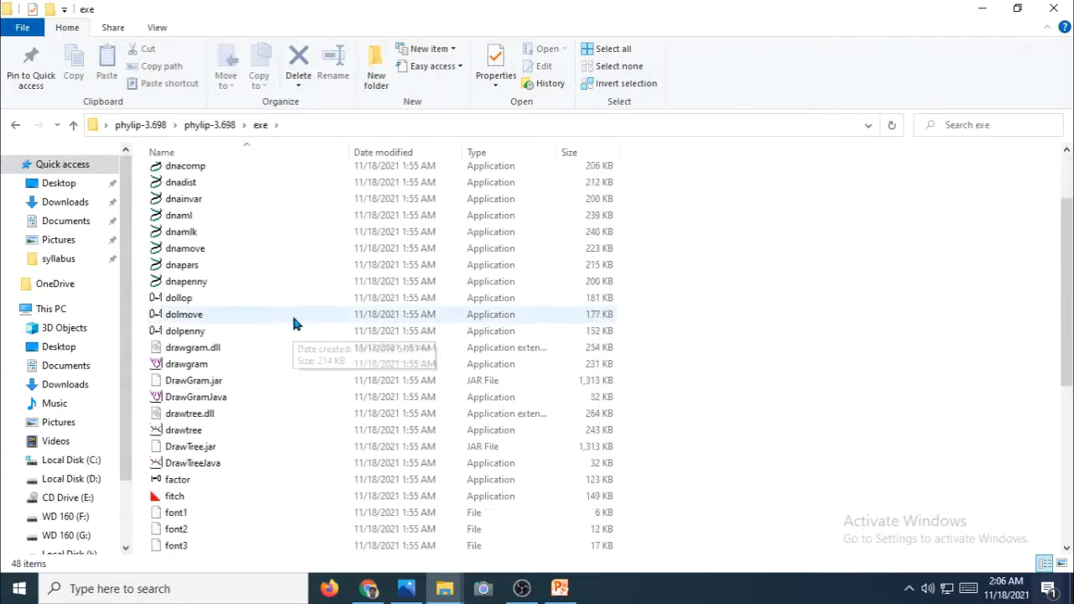
{"action": "scroll", "coordinate": [344, 281], "scroll_direction": "up", "scroll_amount": 7}
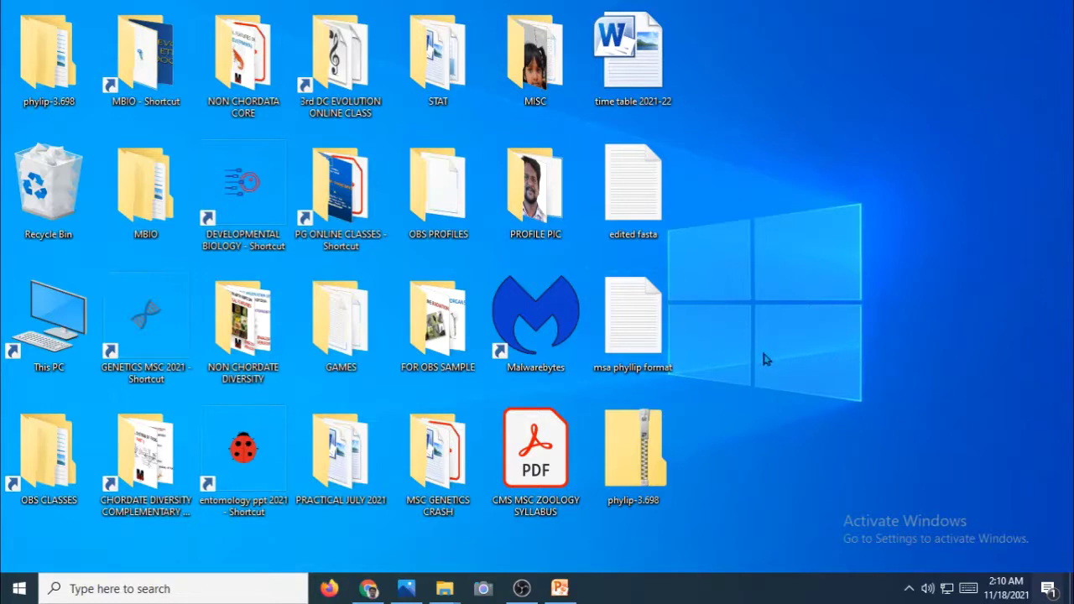
- Open the msa phyllip format text file from the Desktop in a maximized window and enlarge its text to 130%
{"action": "left_click", "coordinate": [653, 333]}
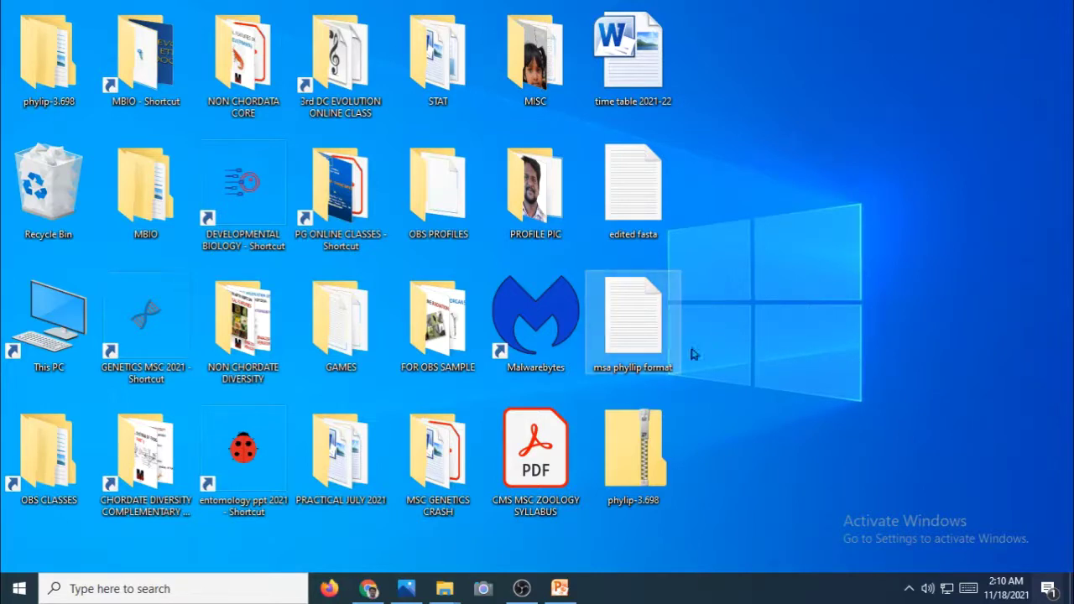
{"action": "double_click", "coordinate": [643, 317]}
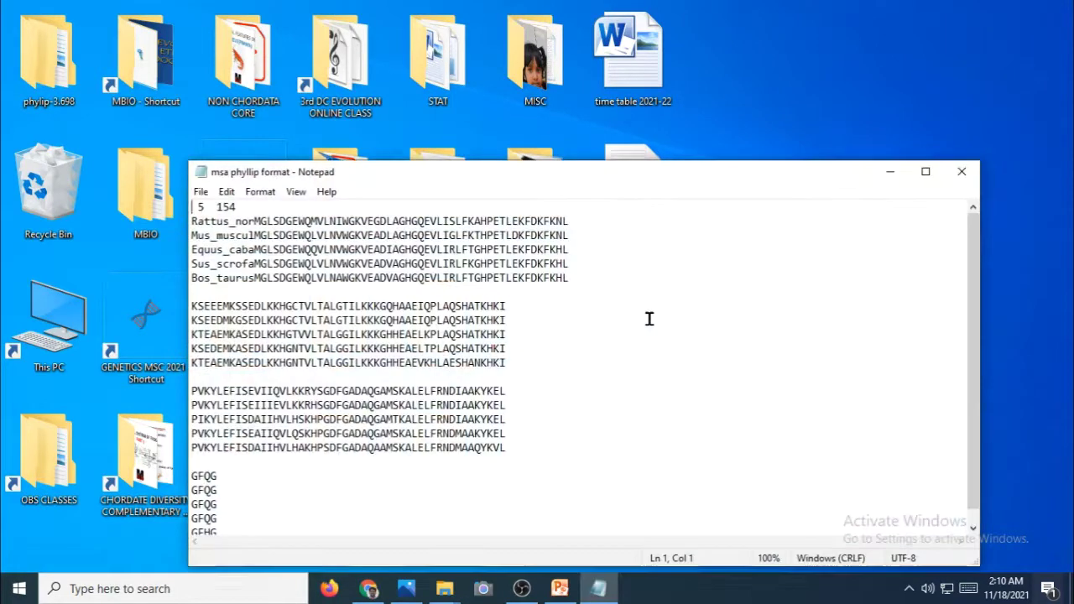
{"action": "left_click", "coordinate": [925, 171]}
{"action": "key", "text": "ctrl+plus"}
{"action": "key", "text": "ctrl+plus"}
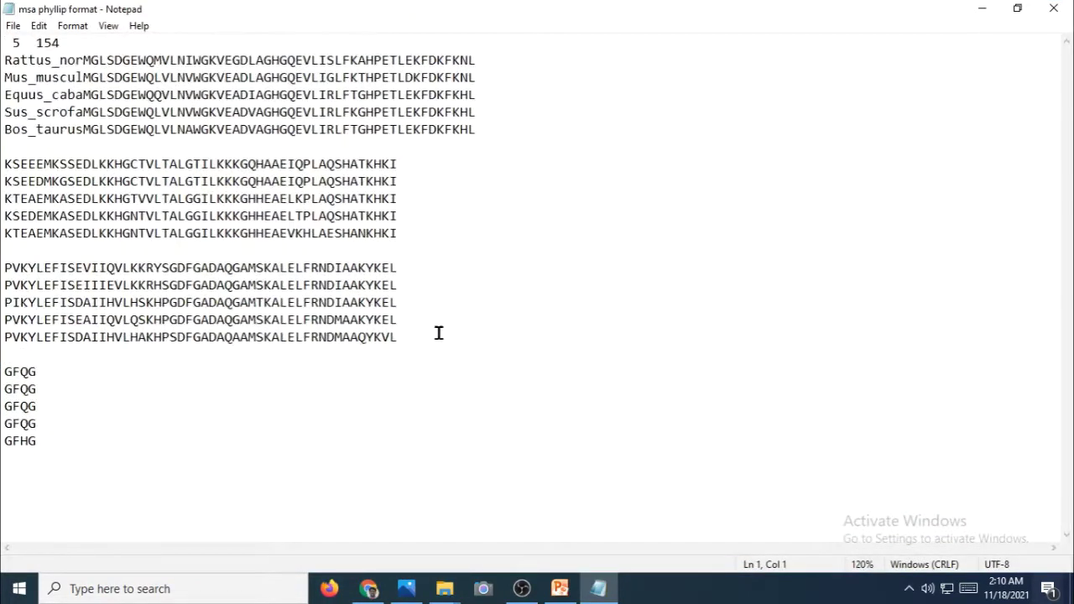
{"action": "key", "text": "ctrl+plus"}
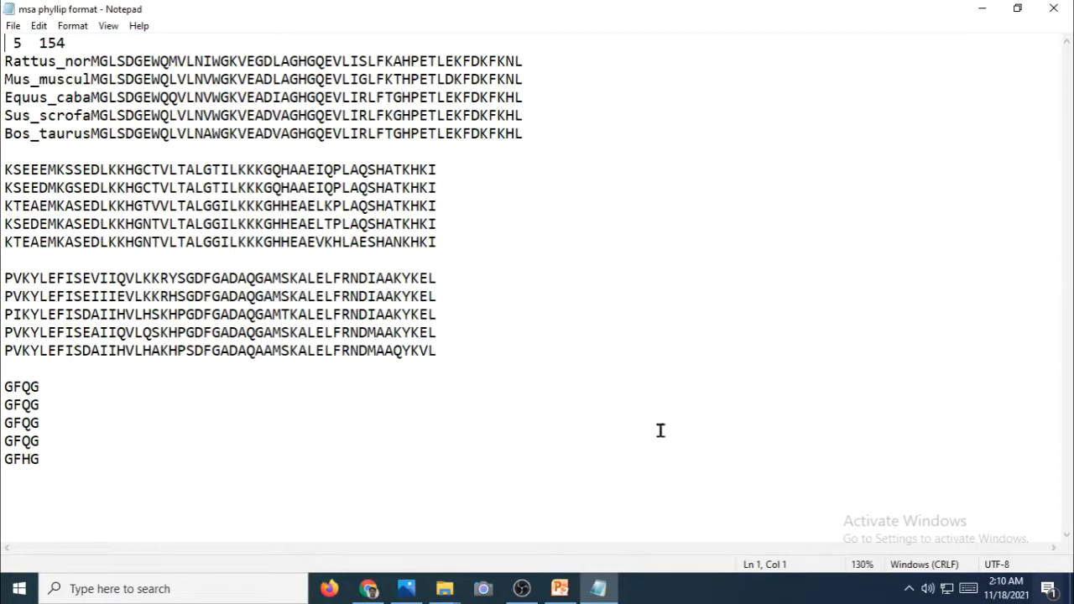
- Save a copy of the alignment as infile.txt in the exe folder inside the Desktop's phylip-3.698 folder
{"action": "left_click", "coordinate": [13, 26]}
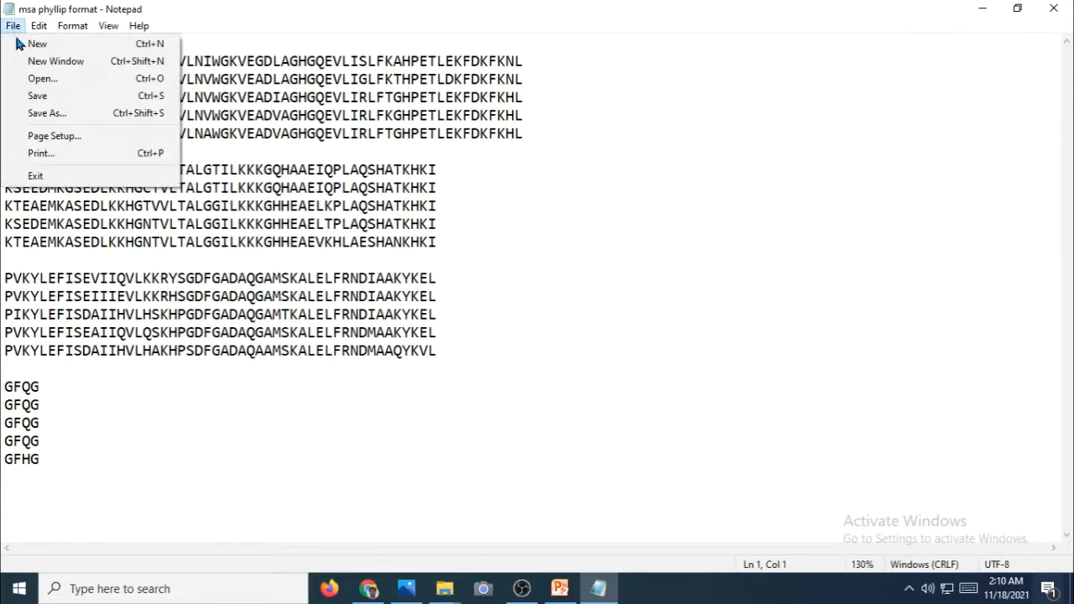
{"action": "left_click", "coordinate": [72, 115]}
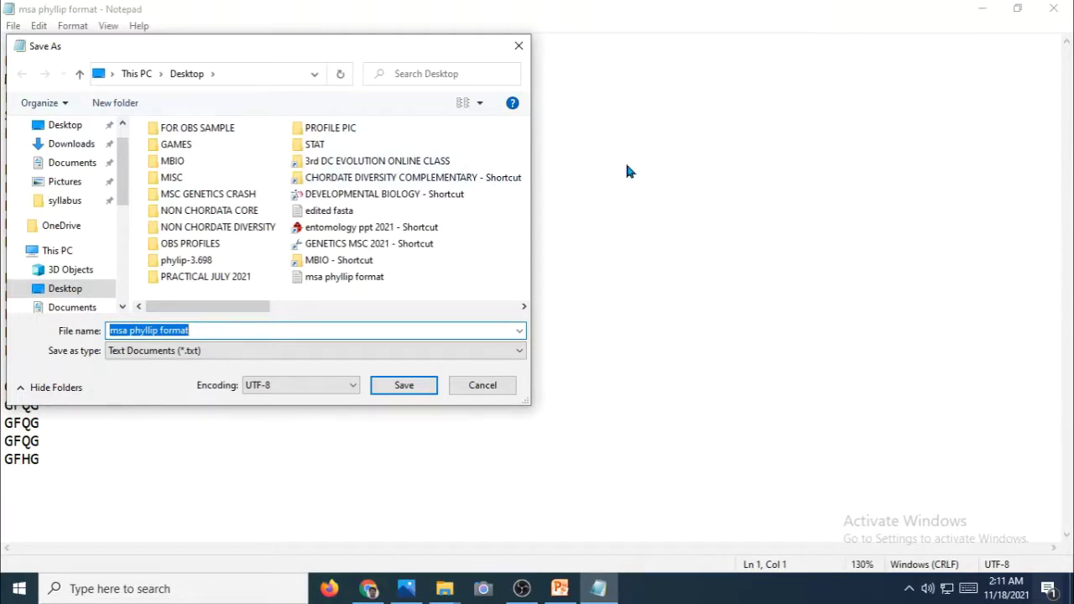
{"action": "double_click", "coordinate": [187, 260]}
{"action": "double_click", "coordinate": [201, 149]}
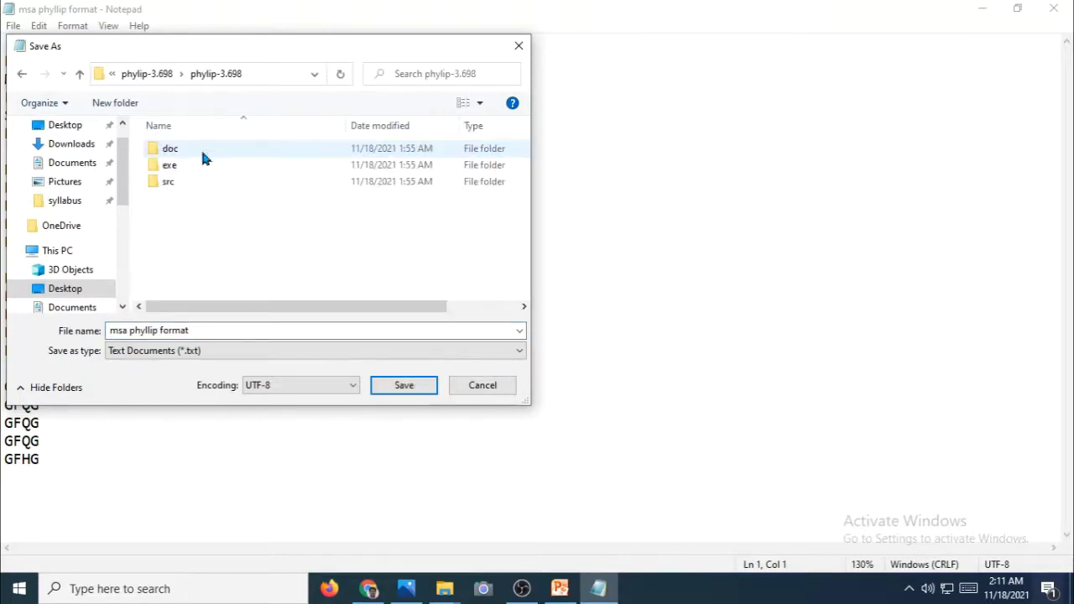
{"action": "left_click", "coordinate": [172, 165]}
{"action": "double_click", "coordinate": [173, 165]}
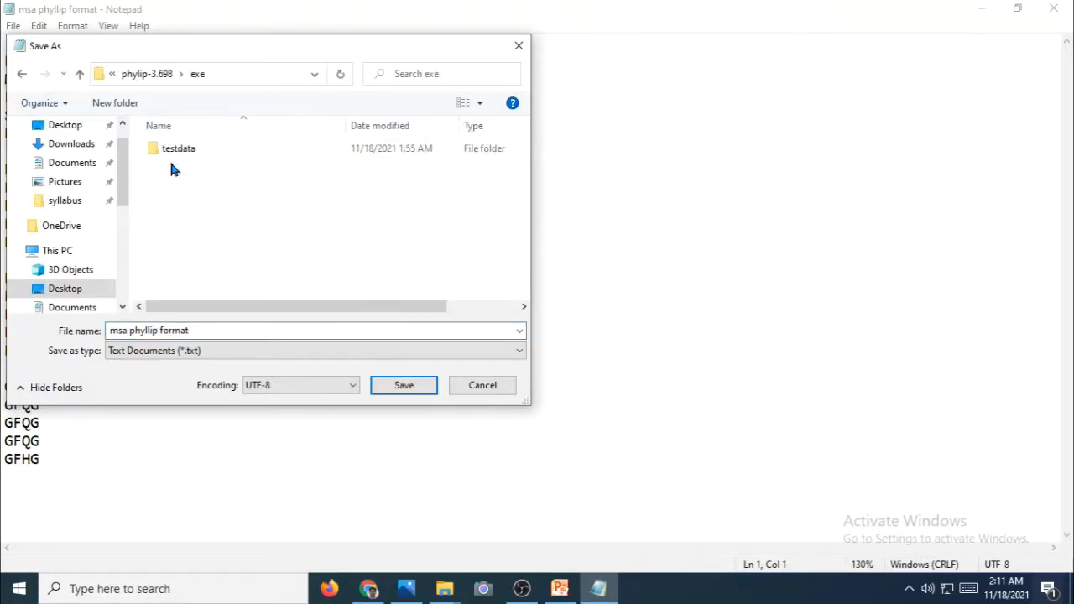
{"action": "triple_click", "coordinate": [180, 330]}
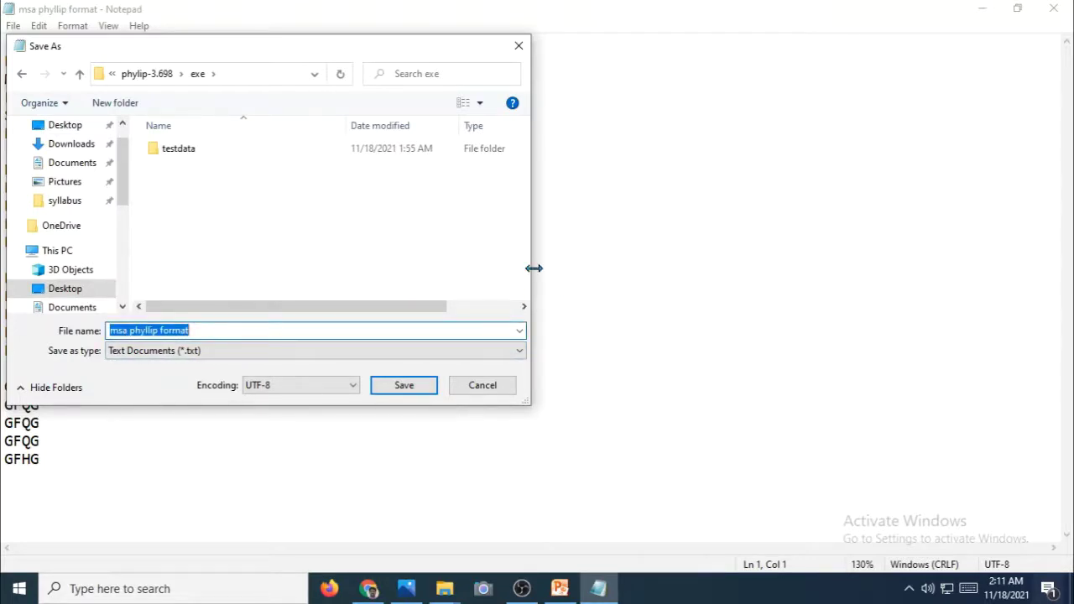
{"action": "type", "text": "i"}
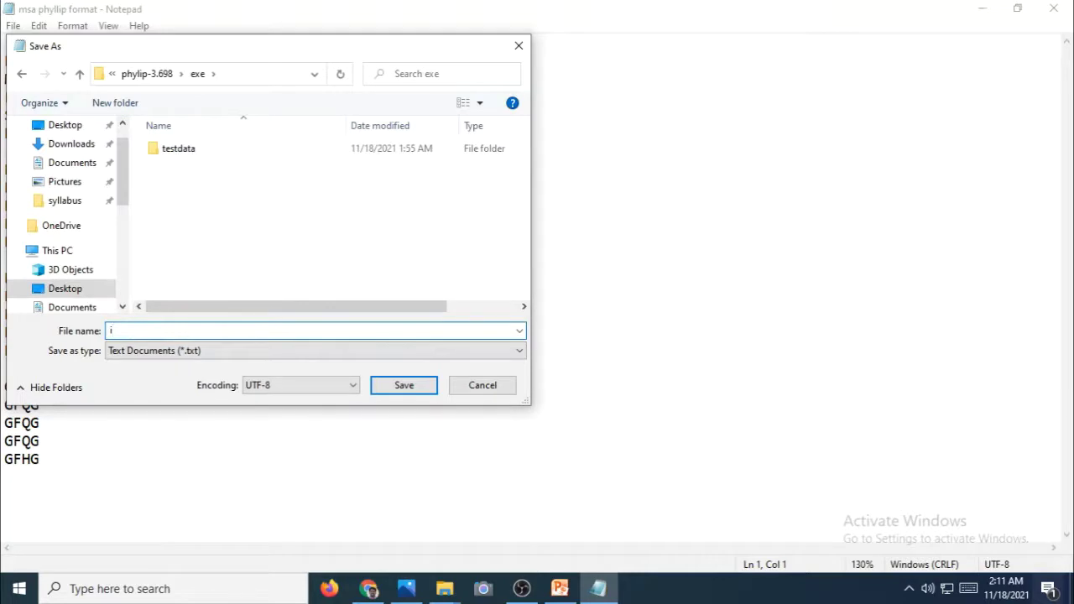
{"action": "type", "text": "nfile"}
{"action": "type", "text": ".txt"}
{"action": "left_click", "coordinate": [400, 386]}
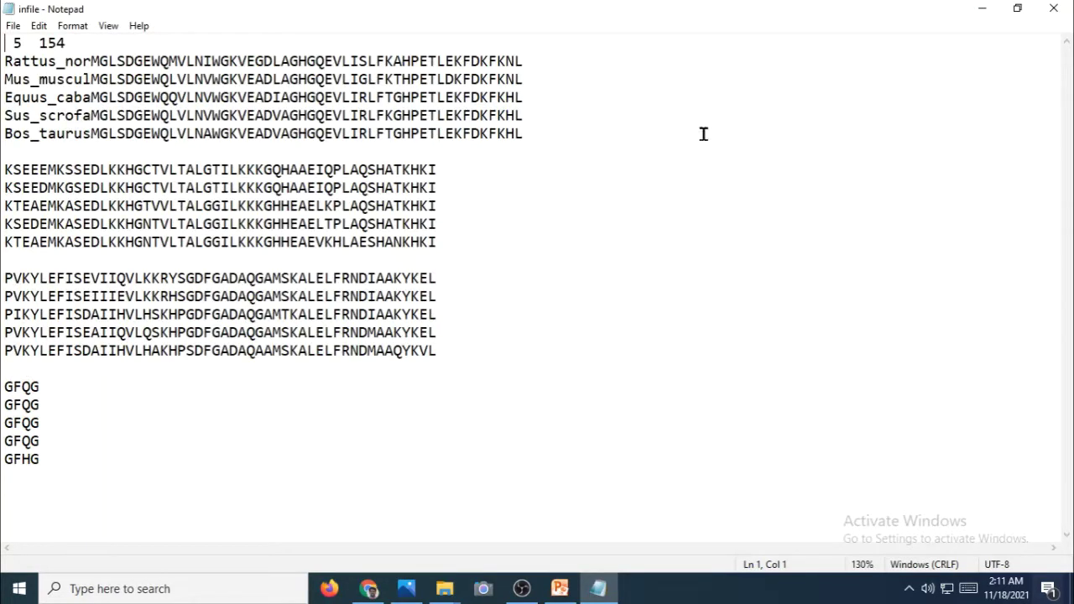
- Open the exe folder of phylip-3.698 from the Desktop in a maximized window and sort its files by date modified, newest first
{"action": "left_click", "coordinate": [982, 9]}
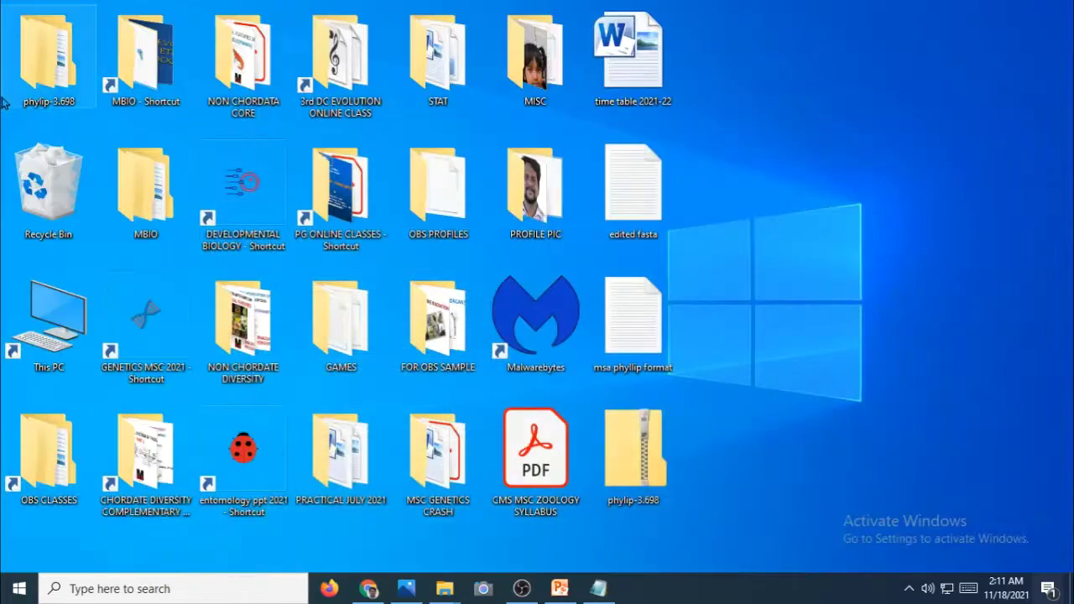
{"action": "double_click", "coordinate": [60, 59]}
{"action": "left_click", "coordinate": [396, 243]}
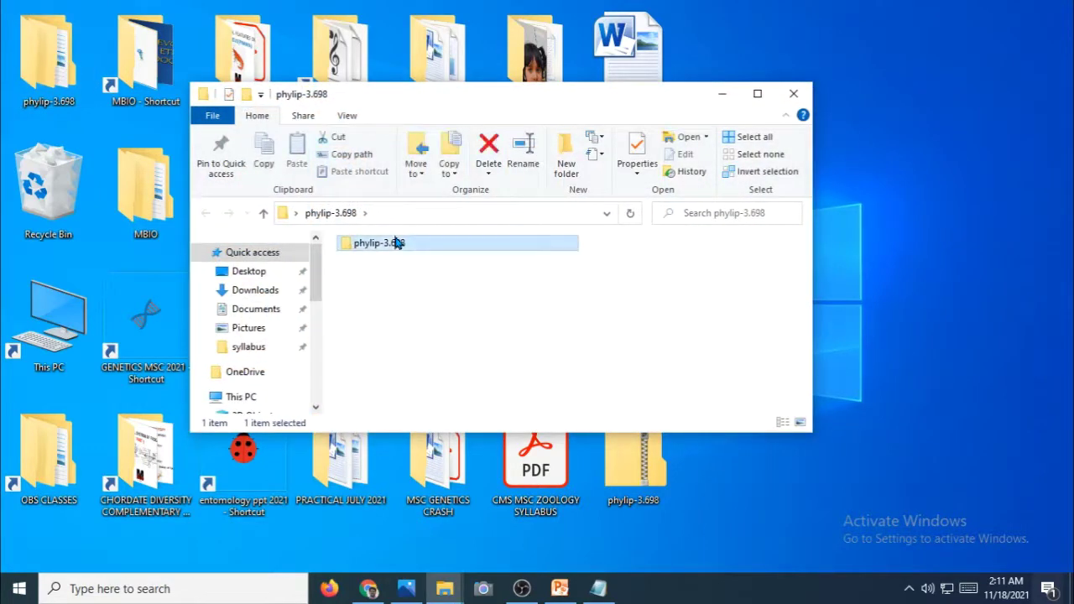
{"action": "double_click", "coordinate": [396, 242]}
{"action": "double_click", "coordinate": [377, 288]}
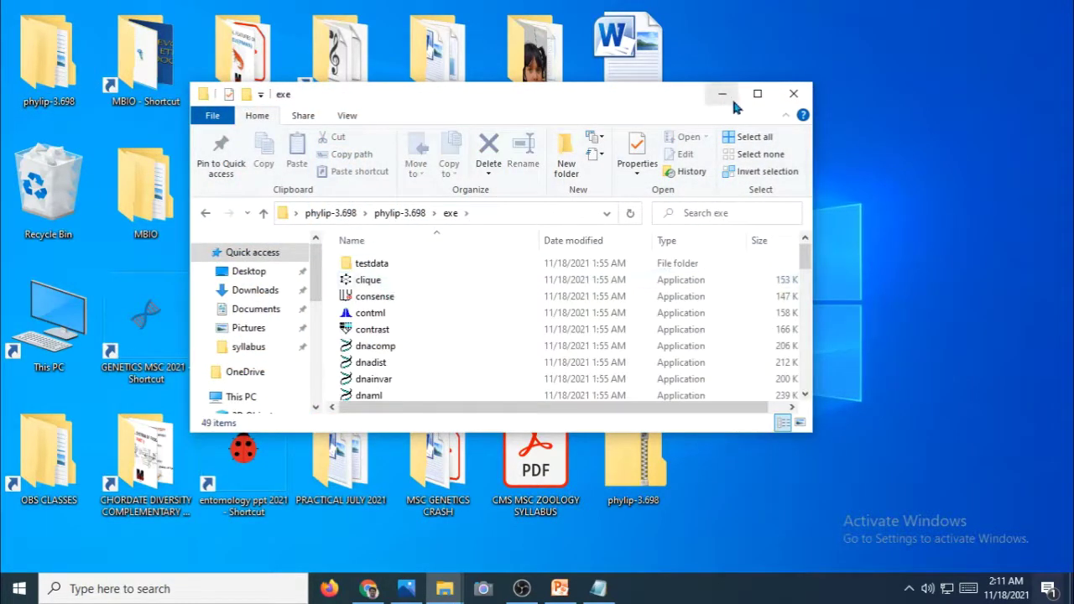
{"action": "left_click", "coordinate": [757, 93]}
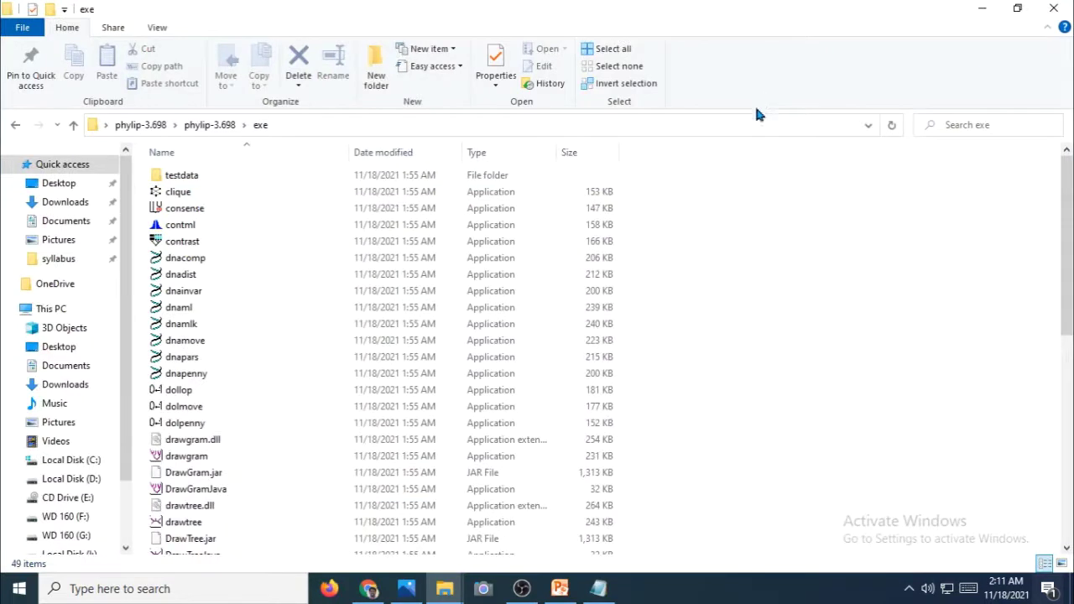
{"action": "left_click", "coordinate": [383, 154]}
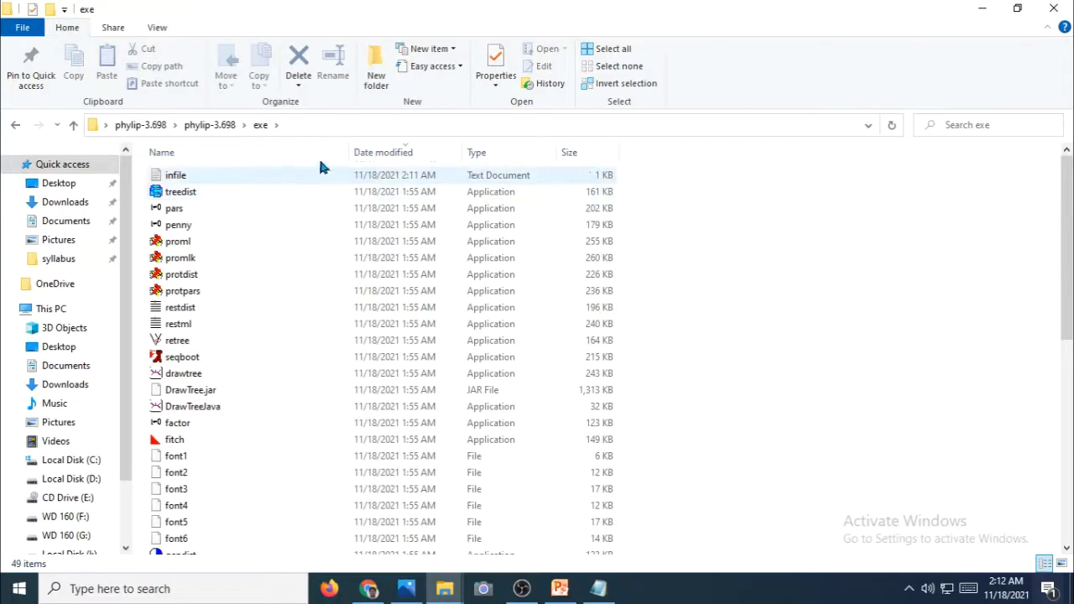
- Check the contents of the infile text document, close it and look through the programs in the exe folder
{"action": "double_click", "coordinate": [196, 175]}
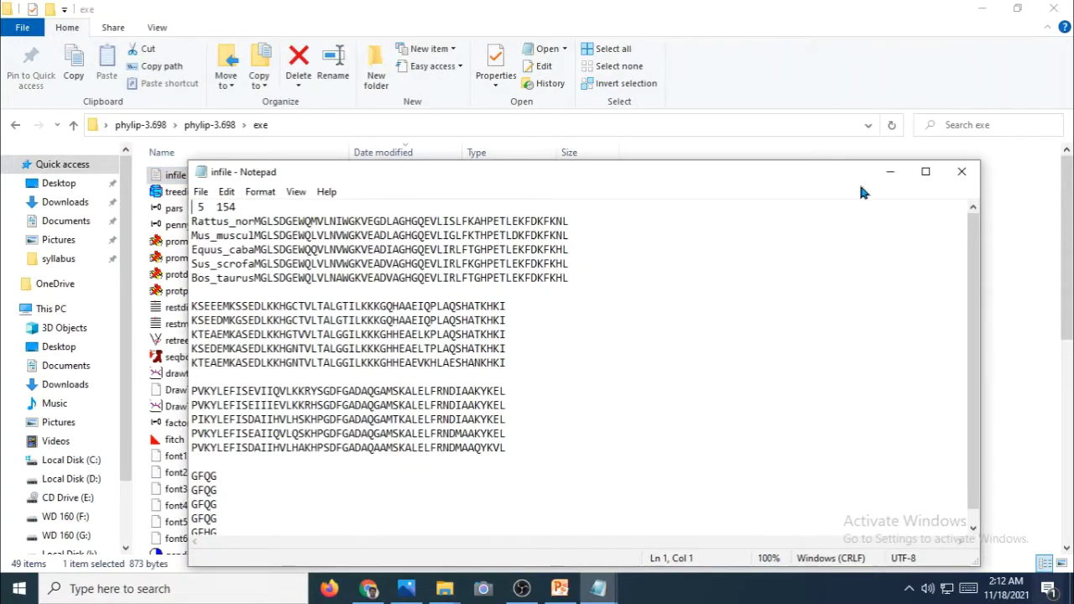
{"action": "left_click", "coordinate": [960, 172]}
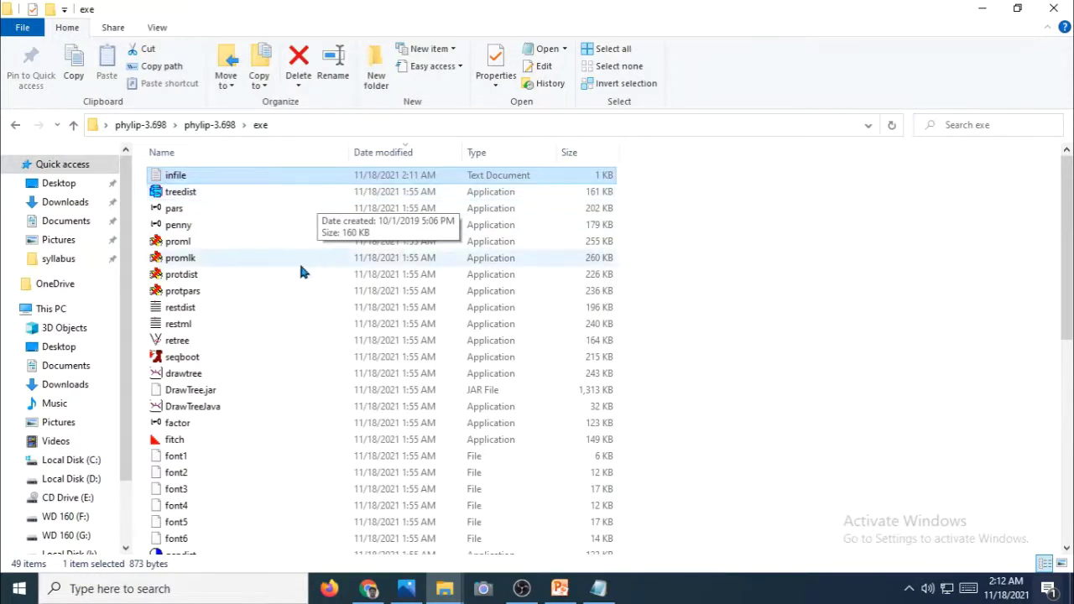
{"action": "scroll", "coordinate": [307, 301], "scroll_direction": "down", "scroll_amount": 4}
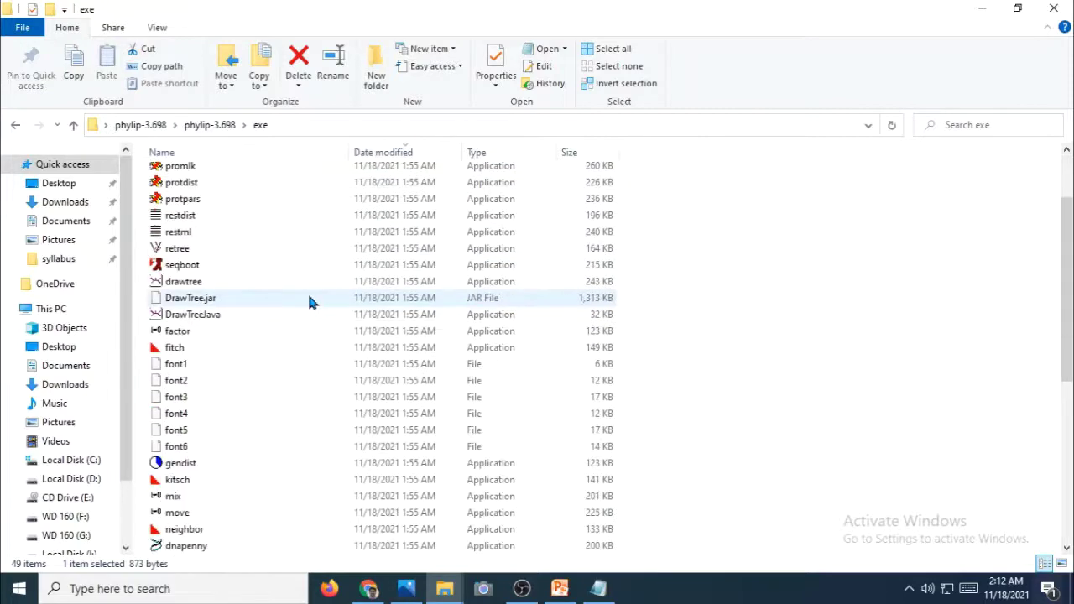
{"action": "scroll", "coordinate": [309, 299], "scroll_direction": "down", "scroll_amount": 5}
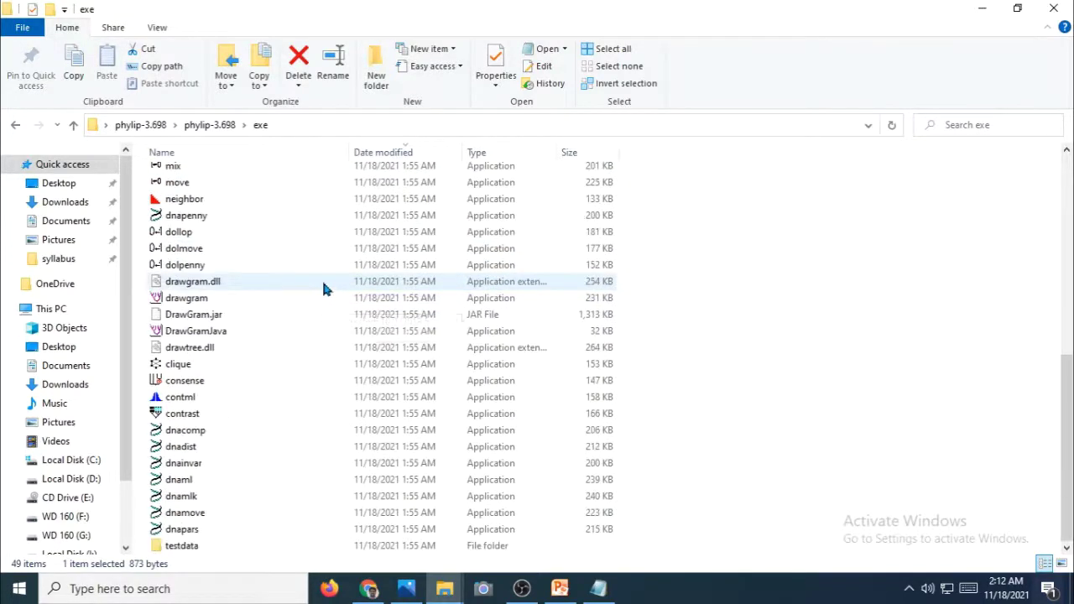
- Find the protdist program in the exe folder and start it
{"action": "scroll", "coordinate": [331, 286], "scroll_direction": "up", "scroll_amount": 2}
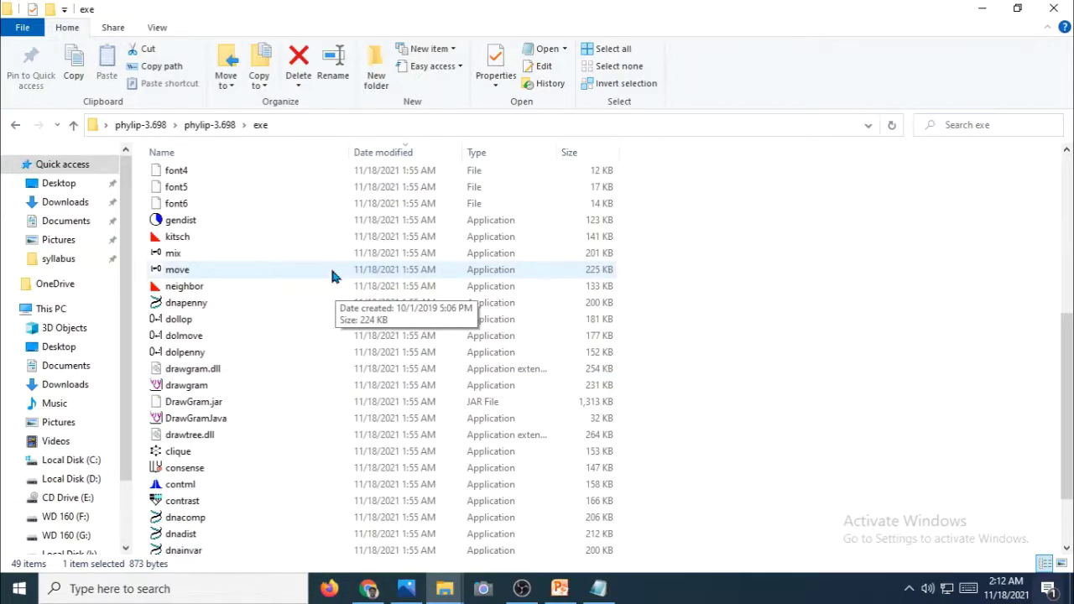
{"action": "scroll", "coordinate": [331, 276], "scroll_direction": "down", "scroll_amount": 1}
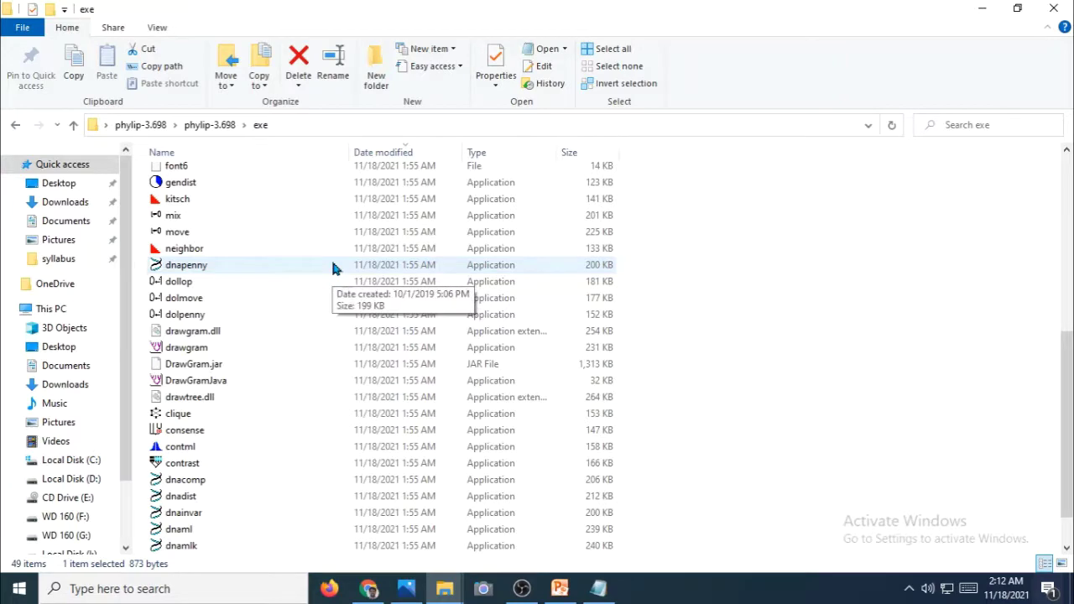
{"action": "scroll", "coordinate": [332, 268], "scroll_direction": "down", "scroll_amount": 1}
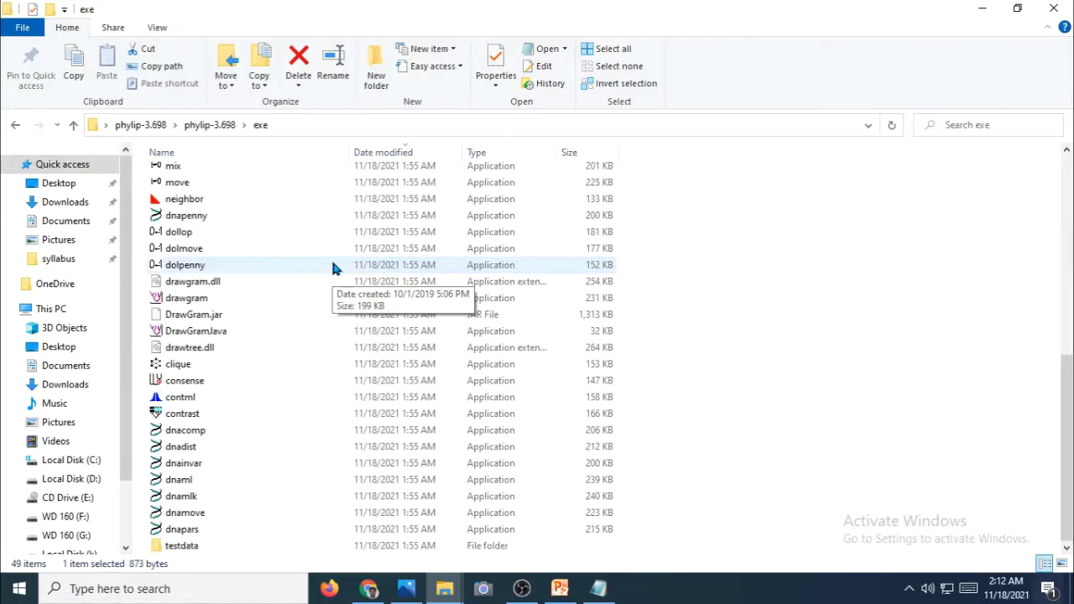
{"action": "scroll", "coordinate": [332, 268], "scroll_direction": "up", "scroll_amount": 3}
{"action": "scroll", "coordinate": [333, 269], "scroll_direction": "up", "scroll_amount": 5}
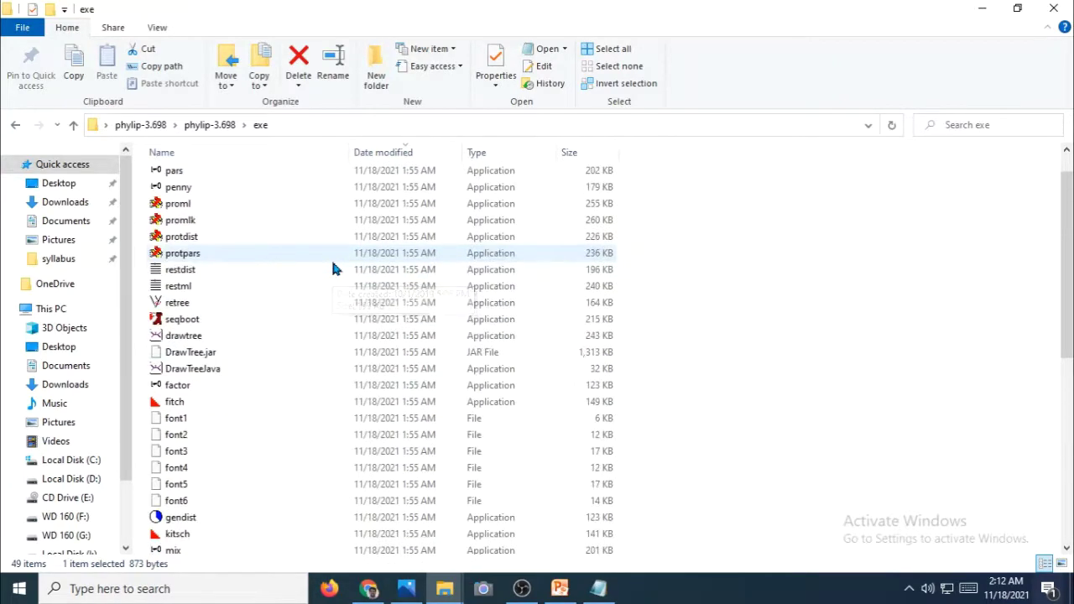
{"action": "scroll", "coordinate": [332, 268], "scroll_direction": "up", "scroll_amount": 1}
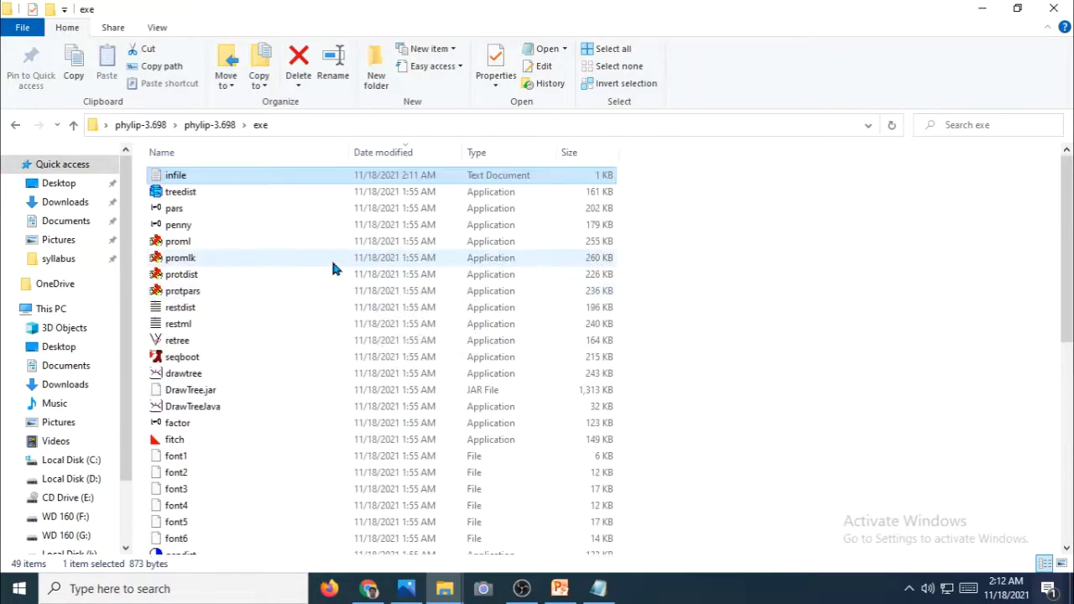
{"action": "left_click", "coordinate": [195, 282]}
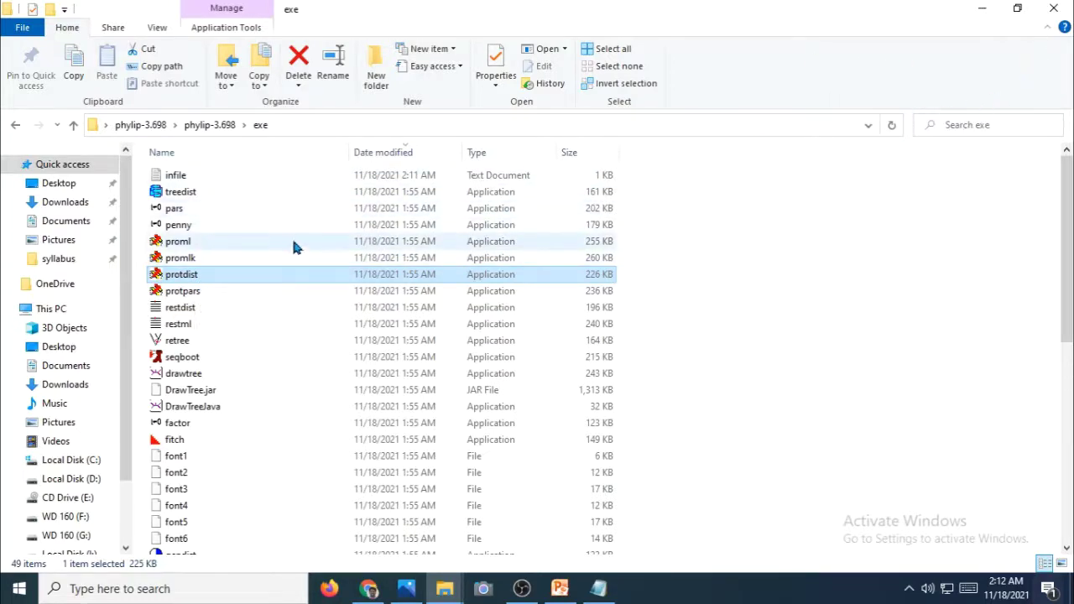
{"action": "double_click", "coordinate": [173, 278]}
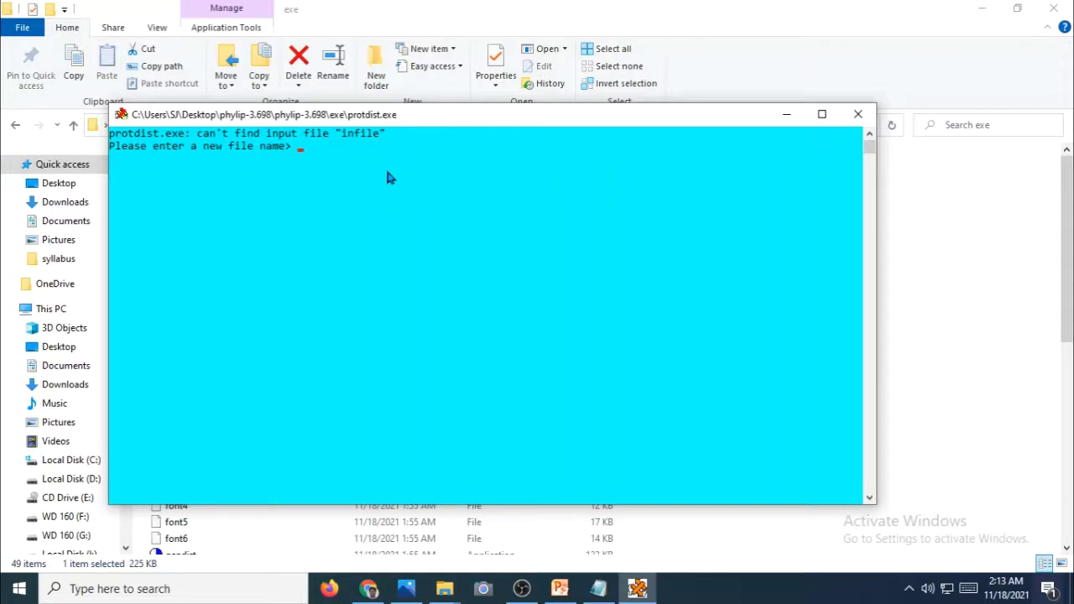
- Compute the protein distances from infile.txt with protdist's default settings, then quit the program
{"action": "type", "text": "infile.txt"}
{"action": "left_click", "coordinate": [387, 242]}
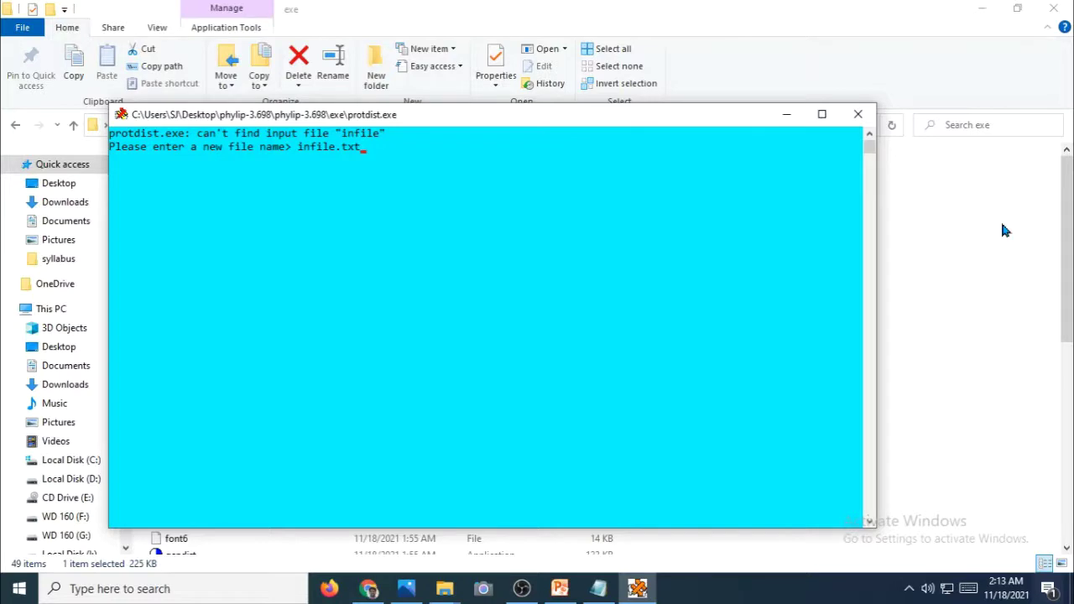
{"action": "key", "text": "Return"}
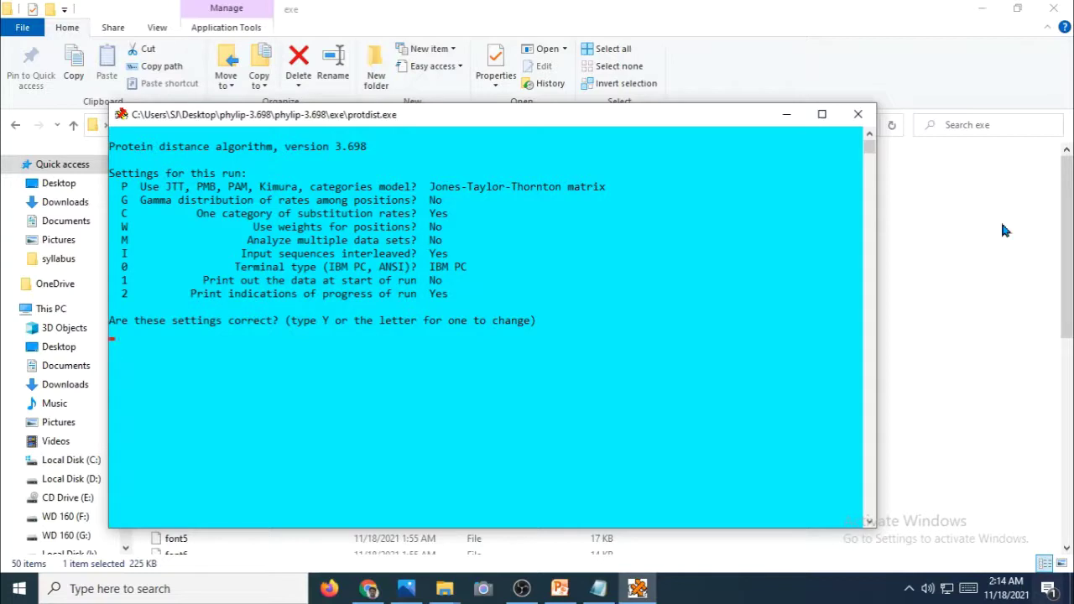
{"action": "type", "text": "y"}
{"action": "key", "text": "Return"}
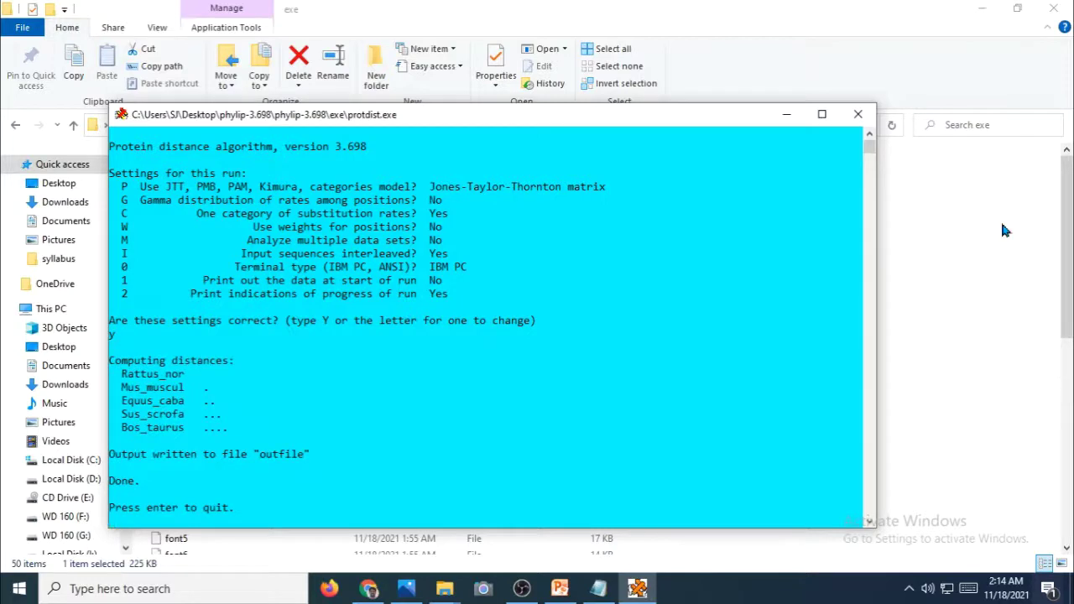
{"action": "scroll", "coordinate": [212, 418], "scroll_direction": "down", "scroll_amount": 1}
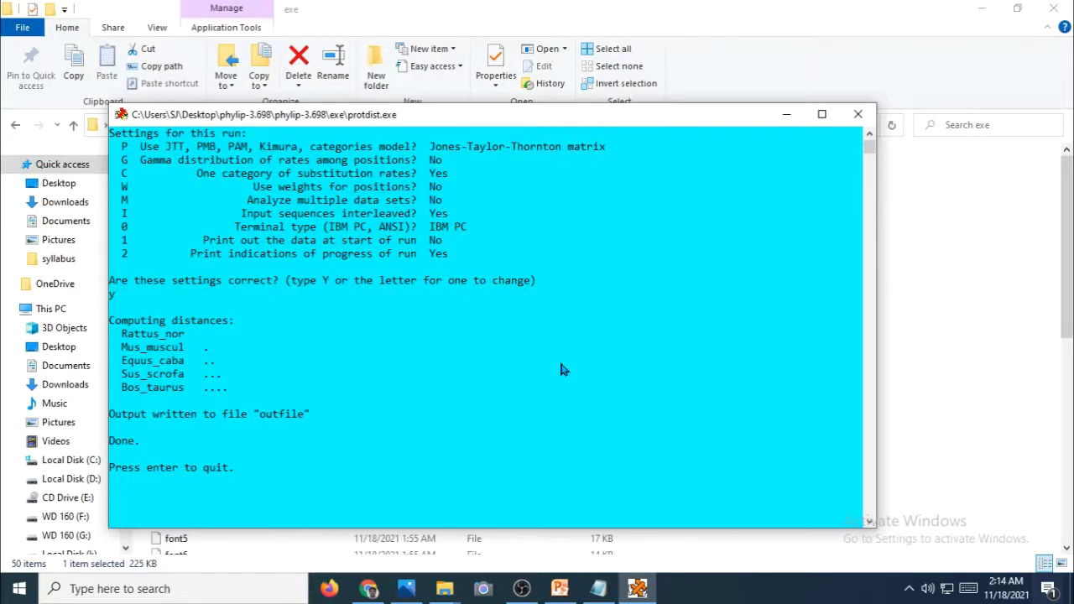
{"action": "key", "text": "Return"}
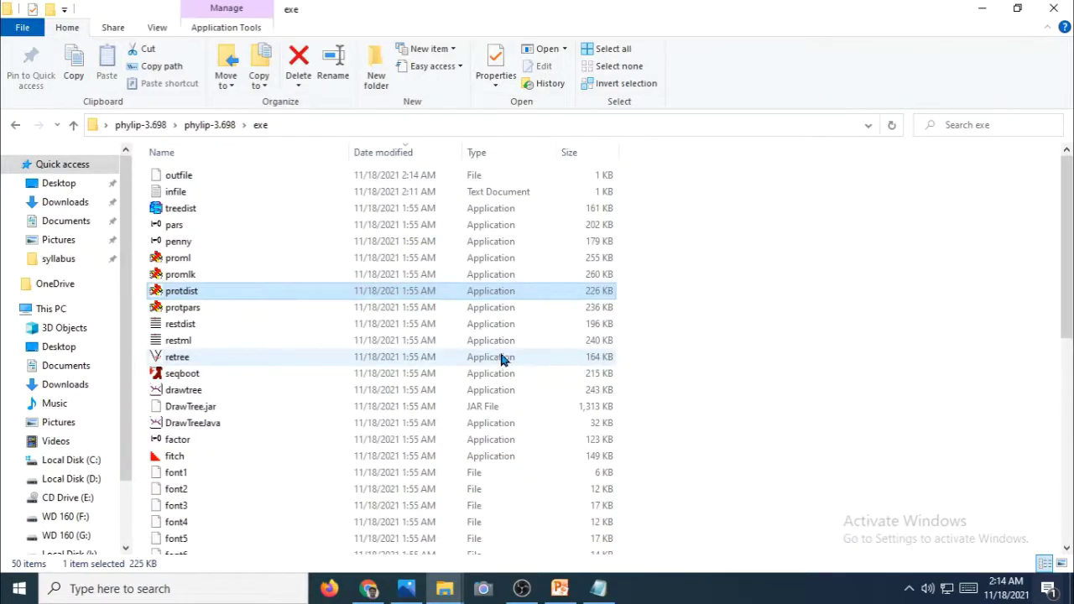
- Rename the outfile produced by protdist as infile1.txt
{"action": "left_click", "coordinate": [218, 176]}
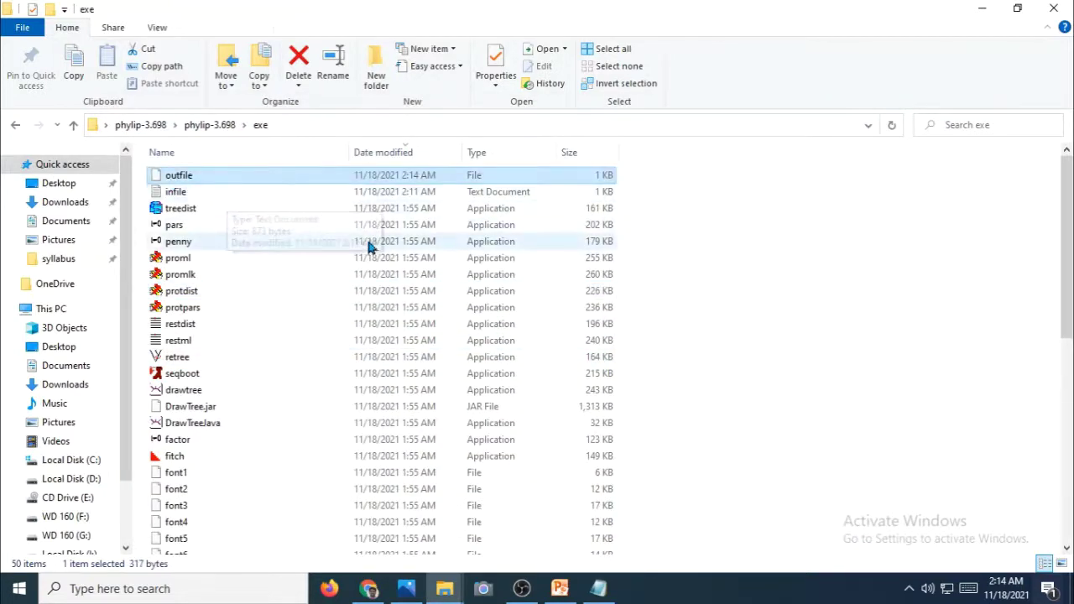
{"action": "right_click", "coordinate": [200, 176]}
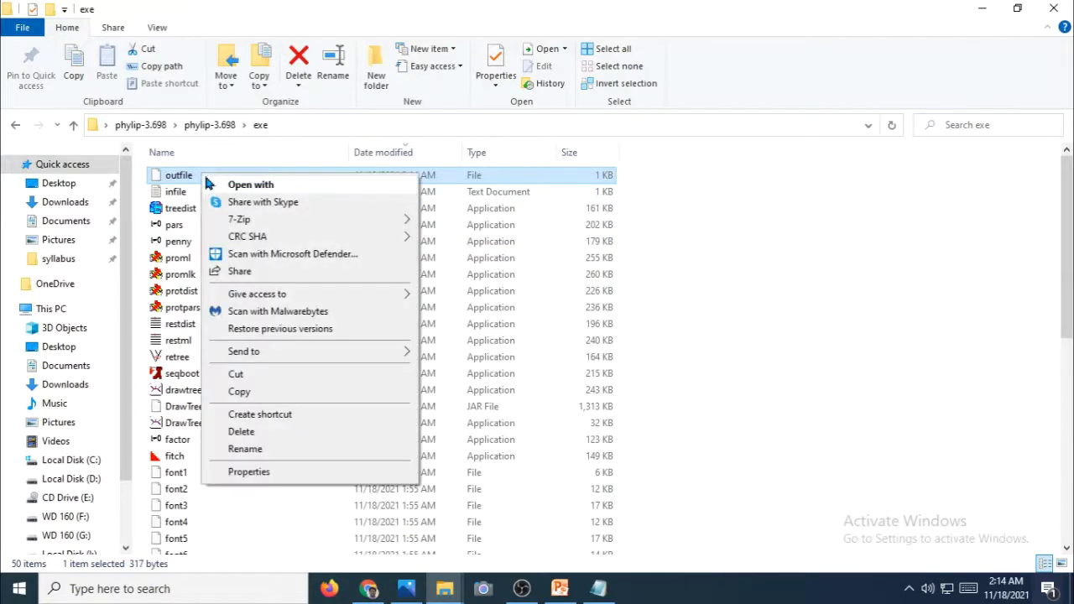
{"action": "left_click", "coordinate": [243, 449]}
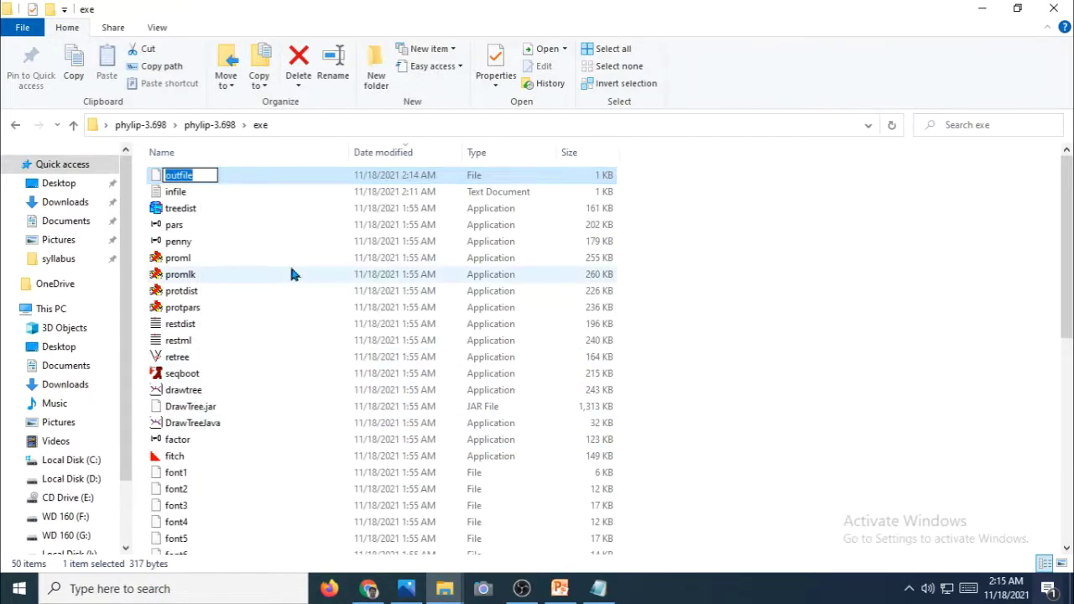
{"action": "type", "text": "infile1.txt"}
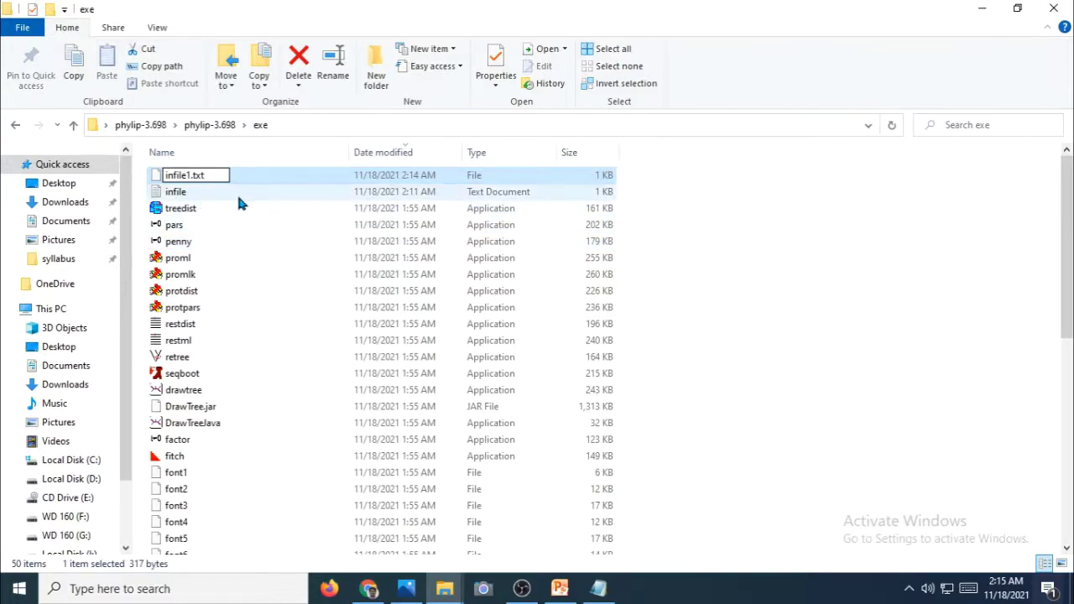
{"action": "left_click", "coordinate": [779, 279]}
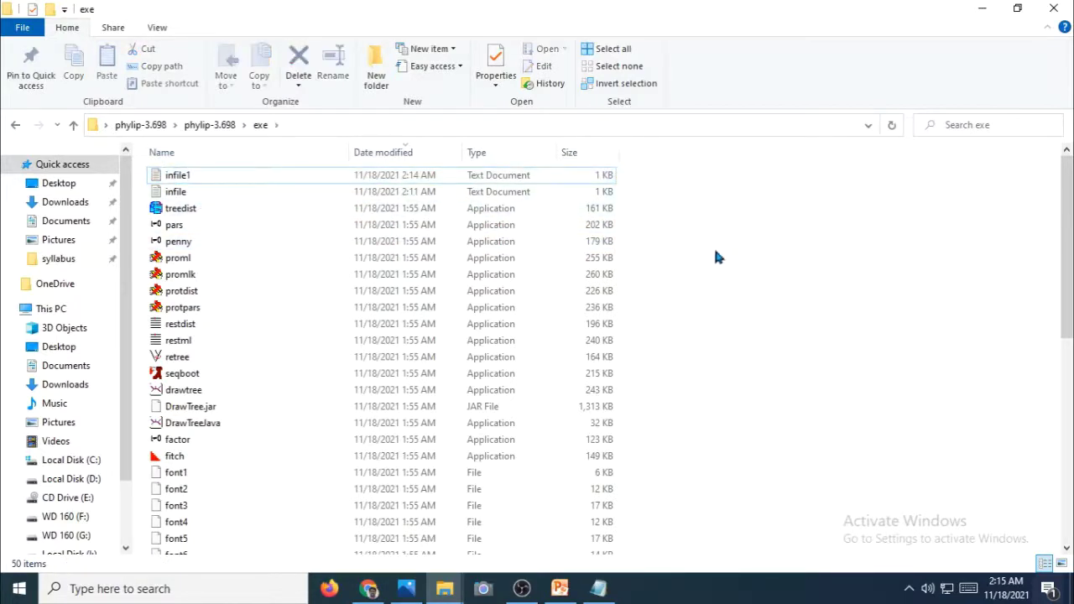
- Find the neighbor program in the exe folder and start it
{"action": "scroll", "coordinate": [395, 277], "scroll_direction": "down", "scroll_amount": 2}
{"action": "scroll", "coordinate": [383, 284], "scroll_direction": "down", "scroll_amount": 2}
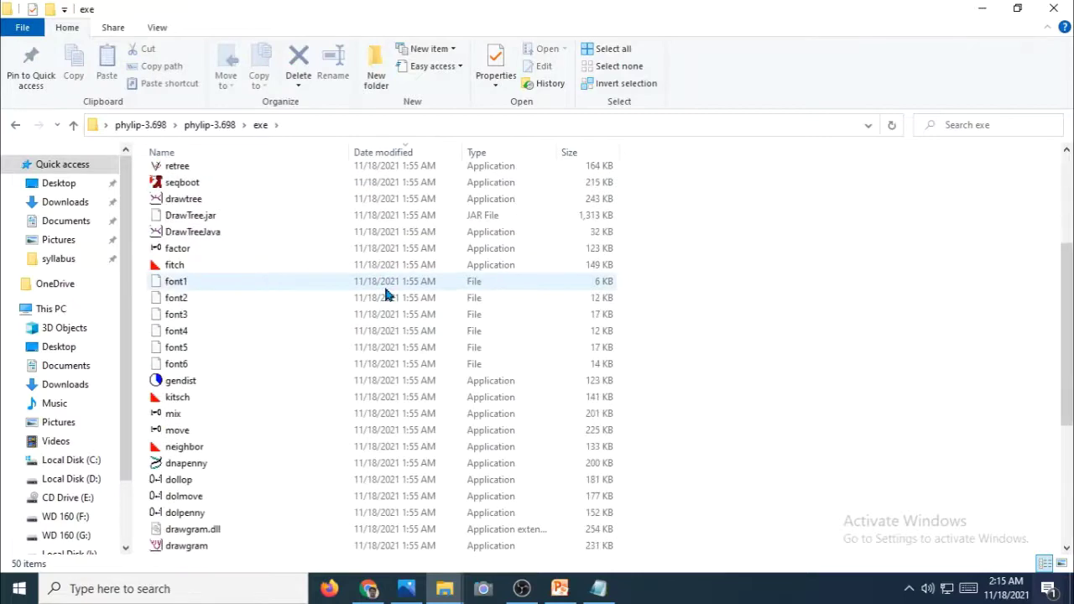
{"action": "scroll", "coordinate": [385, 291], "scroll_direction": "down", "scroll_amount": 1}
{"action": "scroll", "coordinate": [386, 293], "scroll_direction": "down", "scroll_amount": 4}
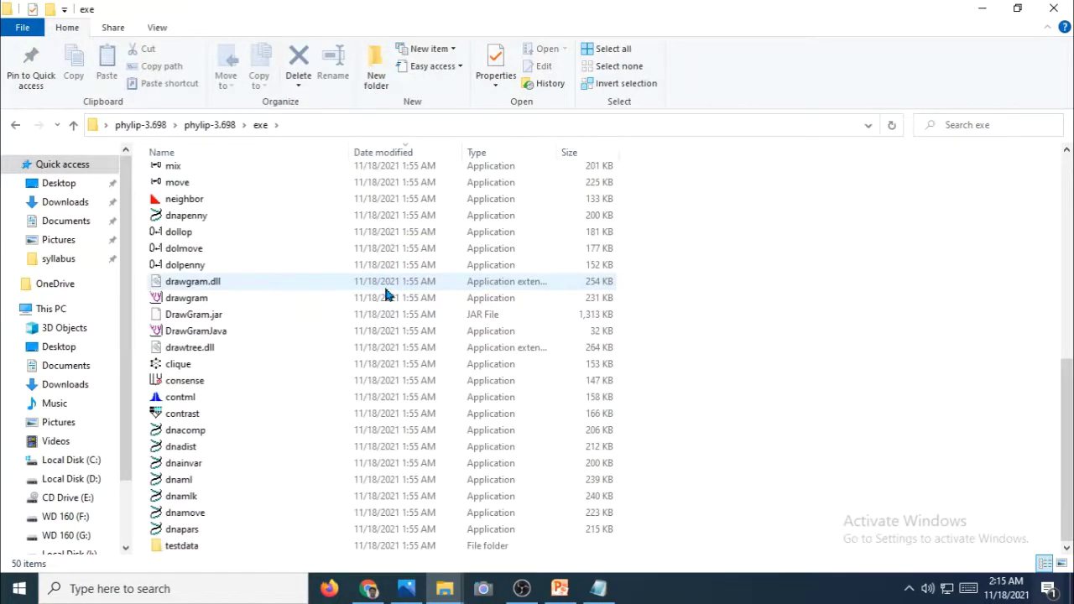
{"action": "scroll", "coordinate": [386, 294], "scroll_direction": "up", "scroll_amount": 4}
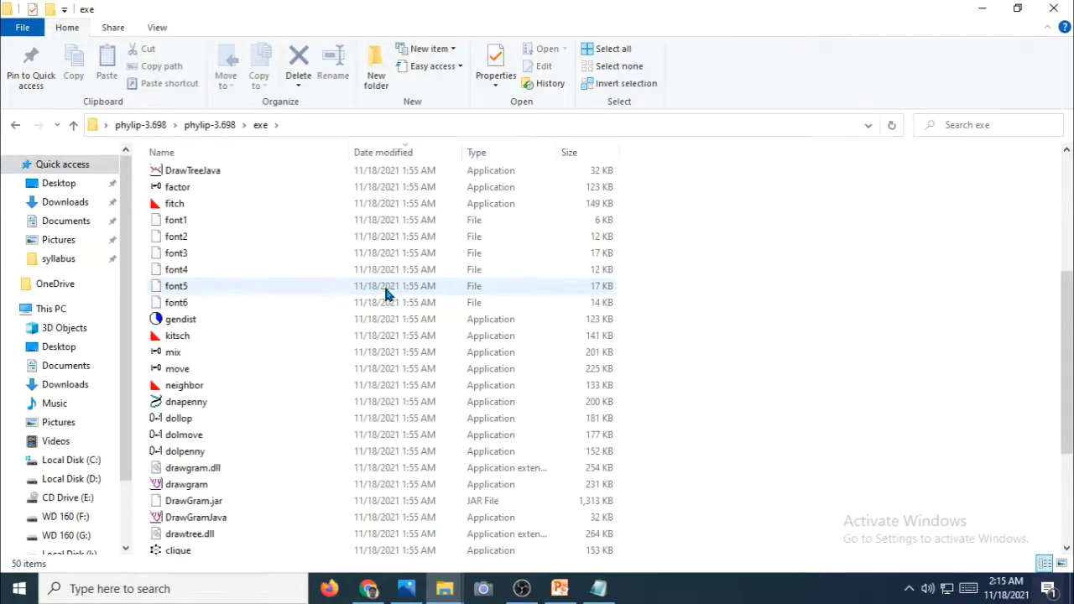
{"action": "scroll", "coordinate": [386, 294], "scroll_direction": "up", "scroll_amount": 3}
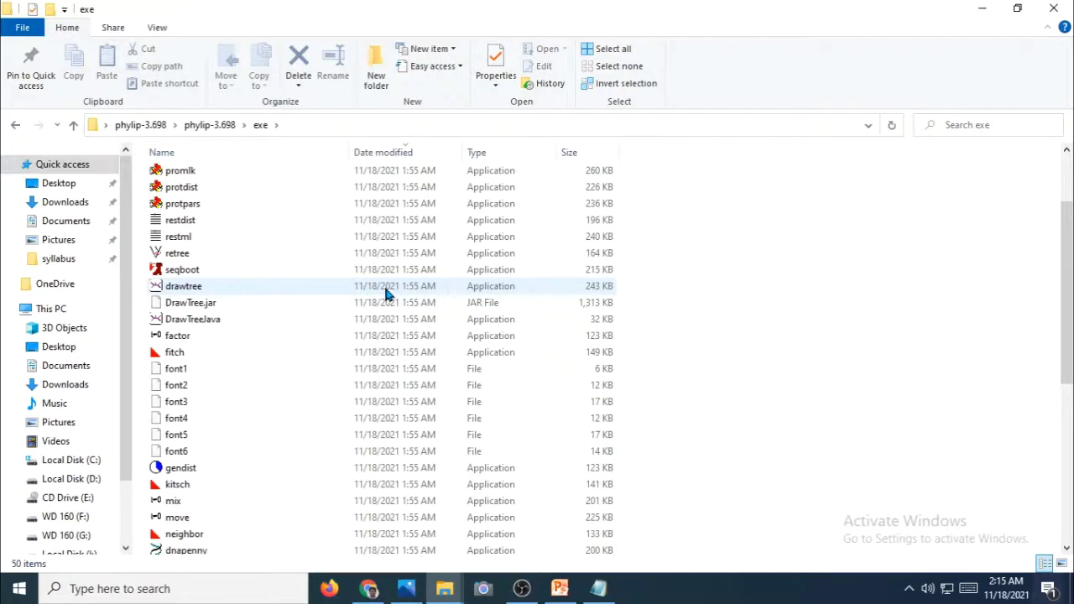
{"action": "scroll", "coordinate": [386, 292], "scroll_direction": "down", "scroll_amount": 1}
{"action": "left_click", "coordinate": [176, 497]}
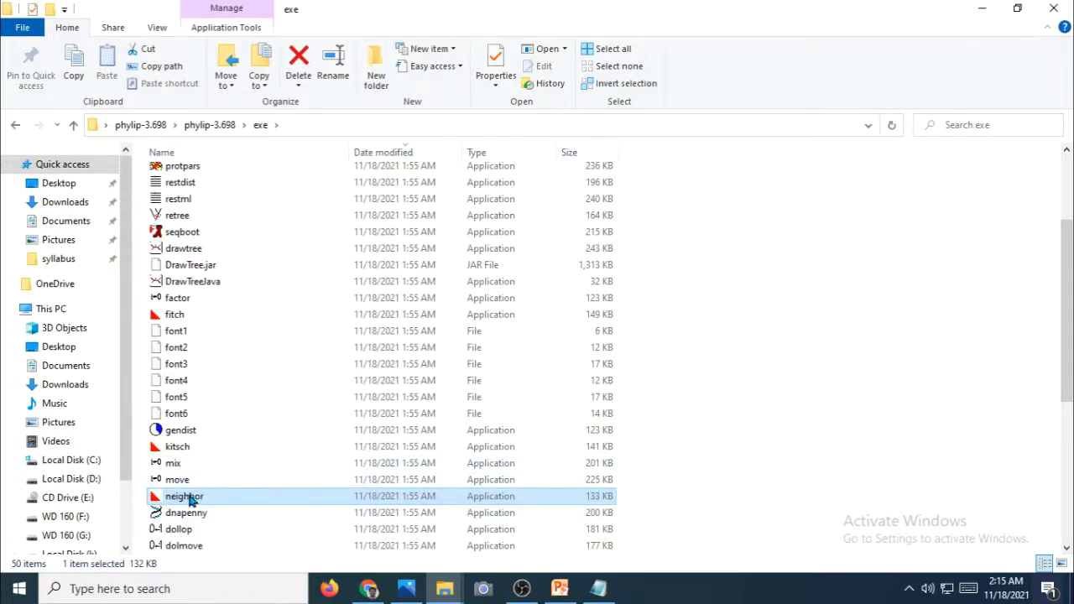
{"action": "scroll", "coordinate": [191, 500], "scroll_direction": "down", "scroll_amount": 1}
{"action": "scroll", "coordinate": [193, 448], "scroll_direction": "up", "scroll_amount": 1}
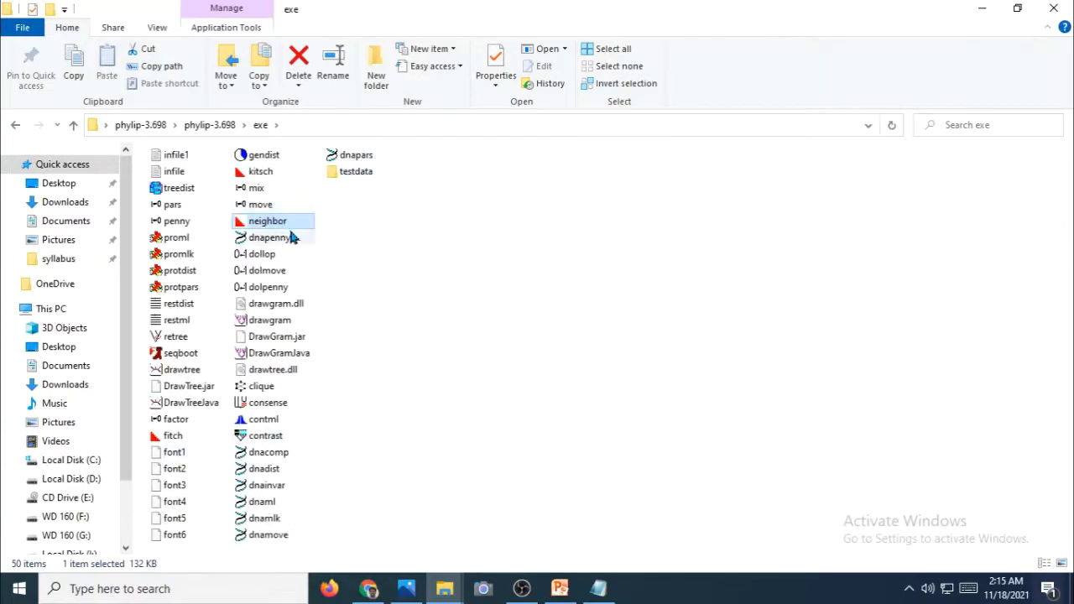
{"action": "scroll", "coordinate": [285, 228], "scroll_direction": "down", "scroll_amount": 1}
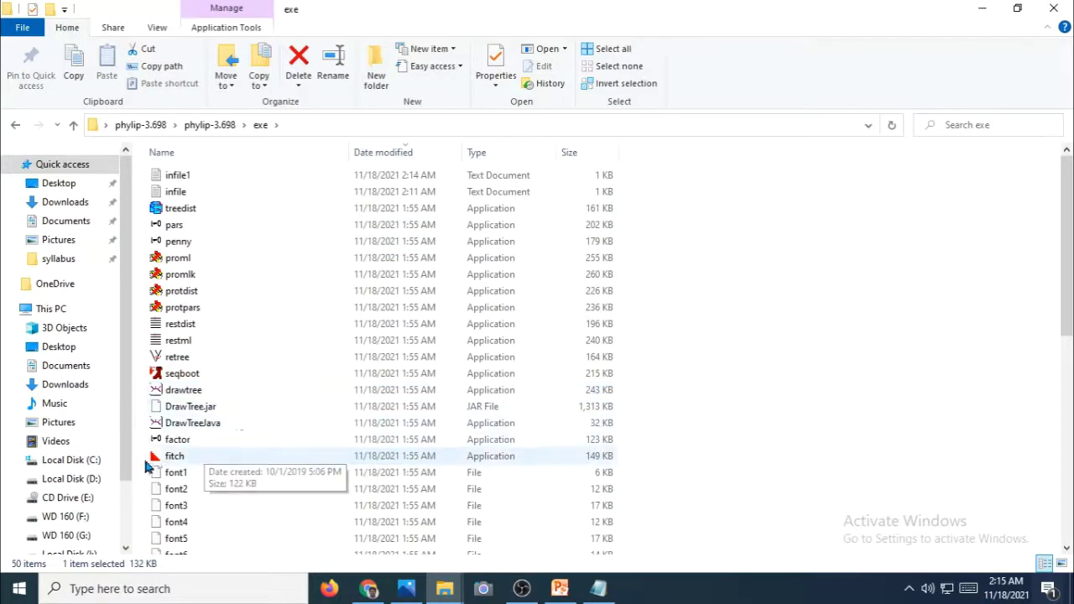
{"action": "scroll", "coordinate": [266, 392], "scroll_direction": "down", "scroll_amount": 3}
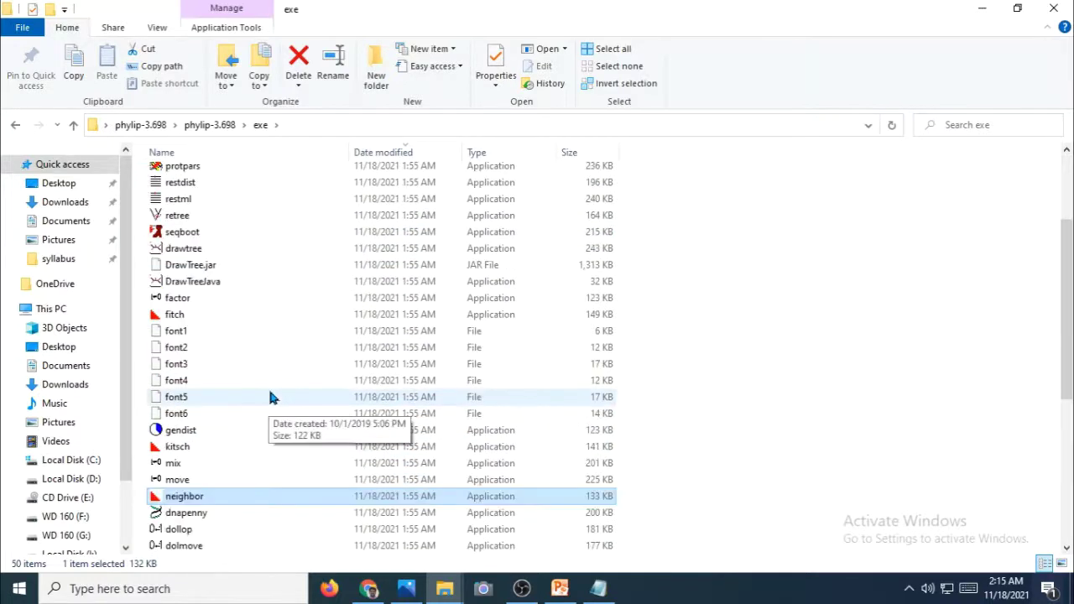
{"action": "left_click", "coordinate": [178, 496]}
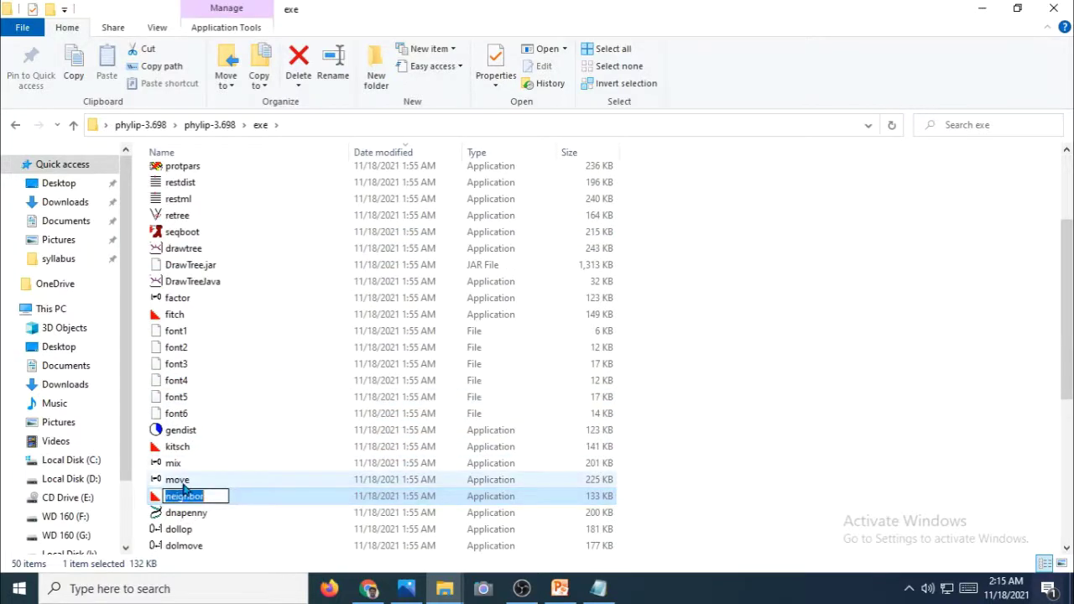
{"action": "double_click", "coordinate": [160, 497]}
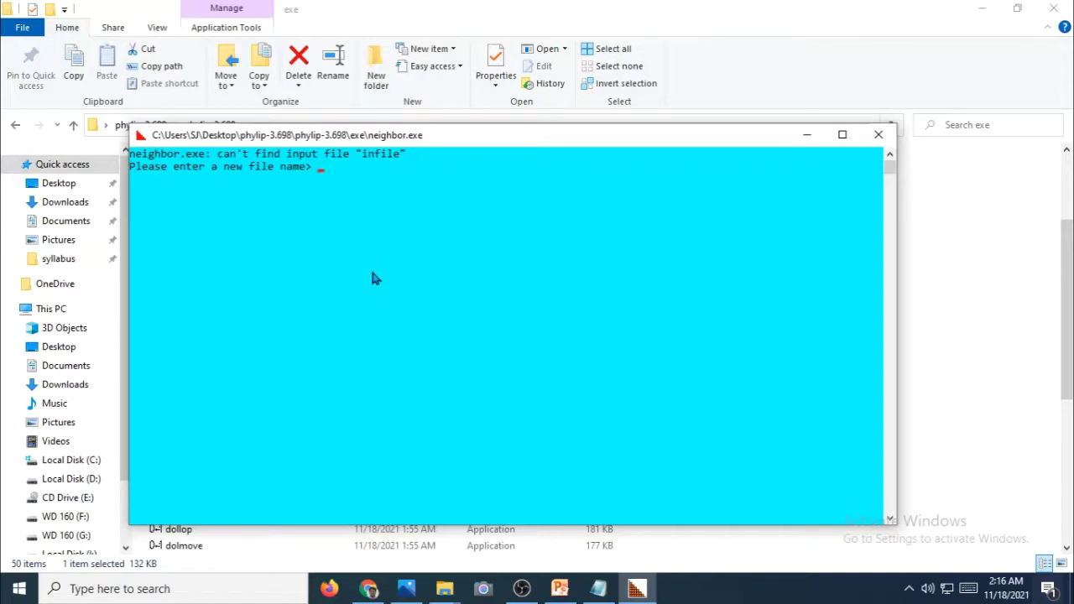
- Build a neighbor-joining tree from infile1.txt with the default settings, then quit neighbor
{"action": "type", "text": "infile1.txt"}
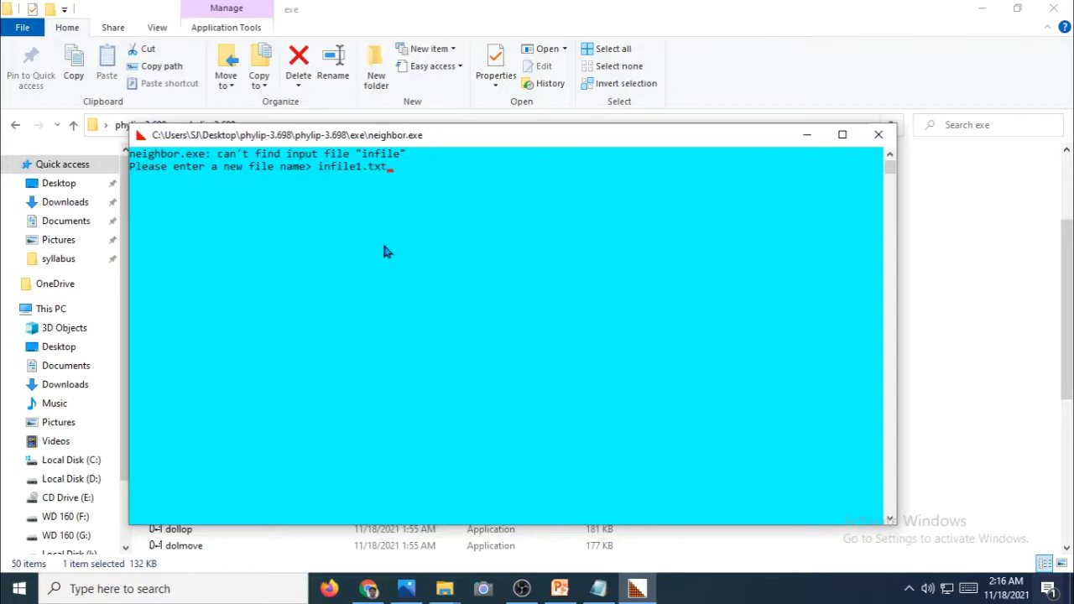
{"action": "key", "text": "Return"}
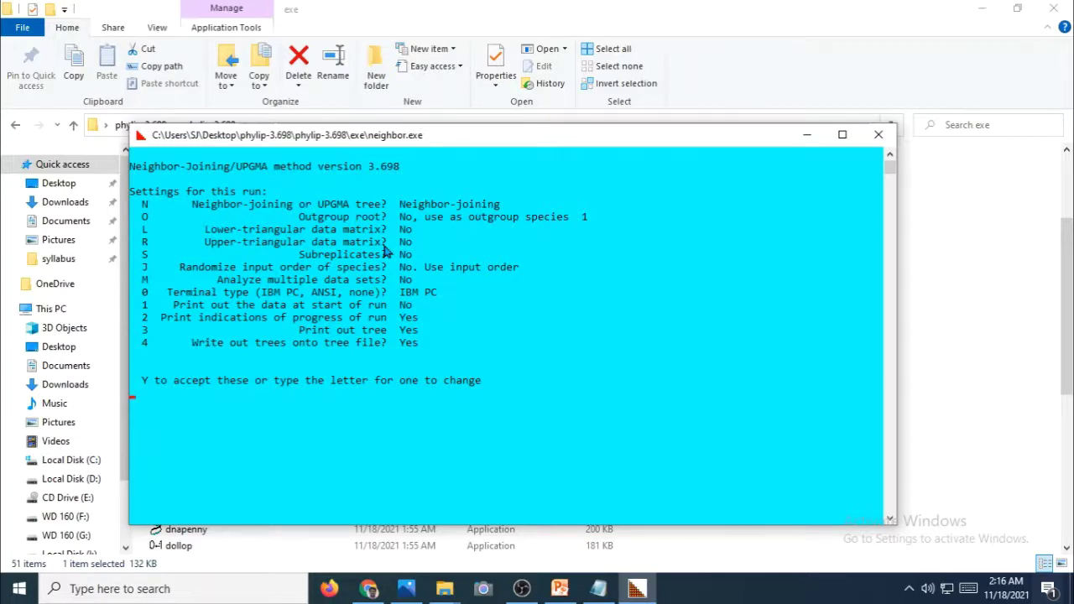
{"action": "type", "text": "y"}
{"action": "key", "text": "Return"}
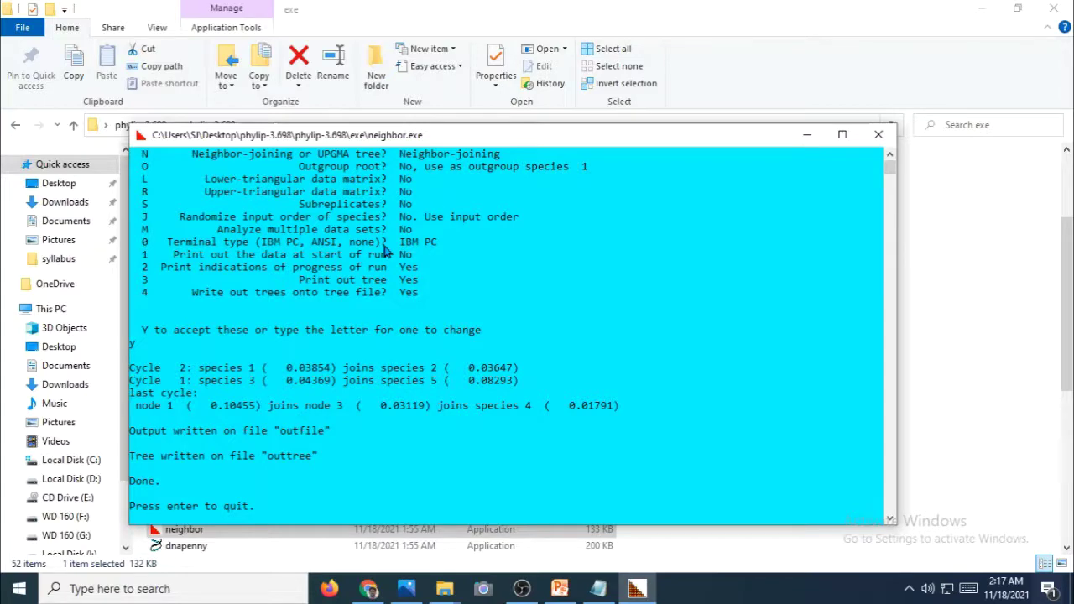
{"action": "key", "text": "Return"}
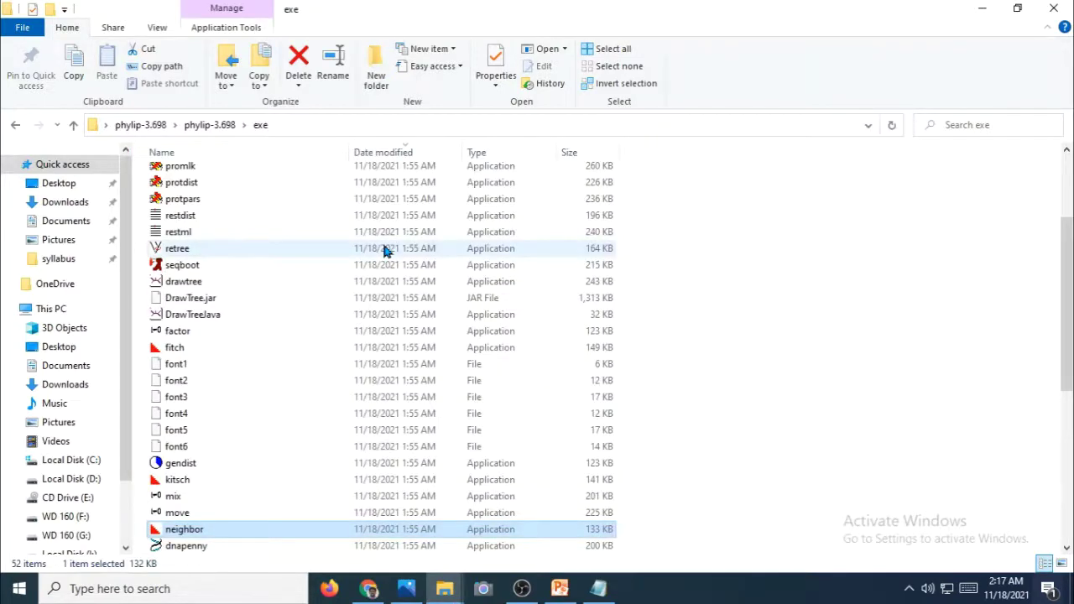
- Rename the outtree file in the exe folder as intree
{"action": "scroll", "coordinate": [382, 249], "scroll_direction": "up", "scroll_amount": 3}
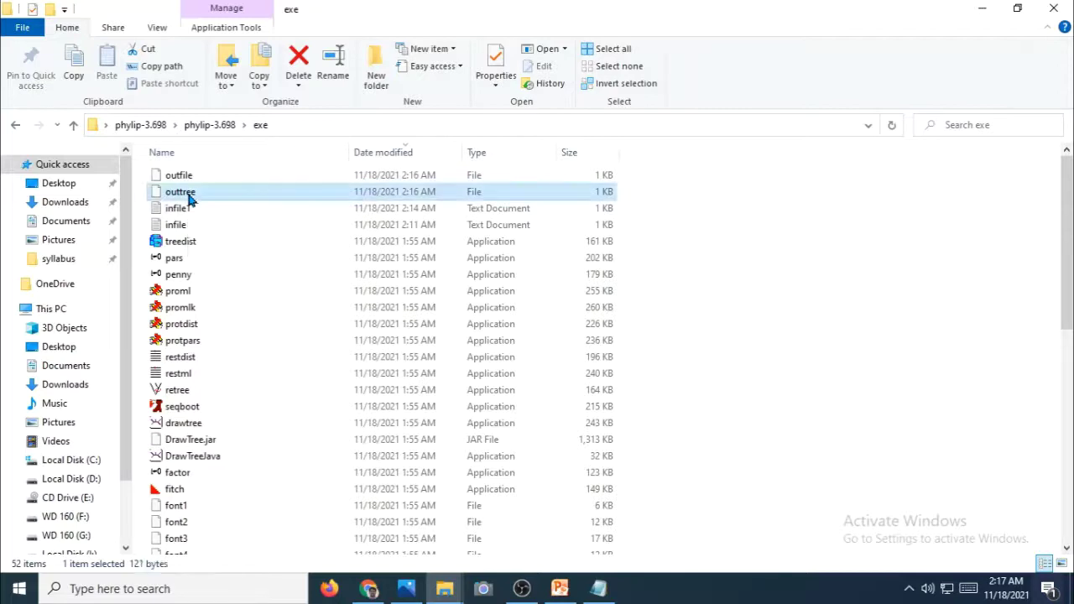
{"action": "right_click", "coordinate": [191, 195]}
{"action": "left_click", "coordinate": [231, 470]}
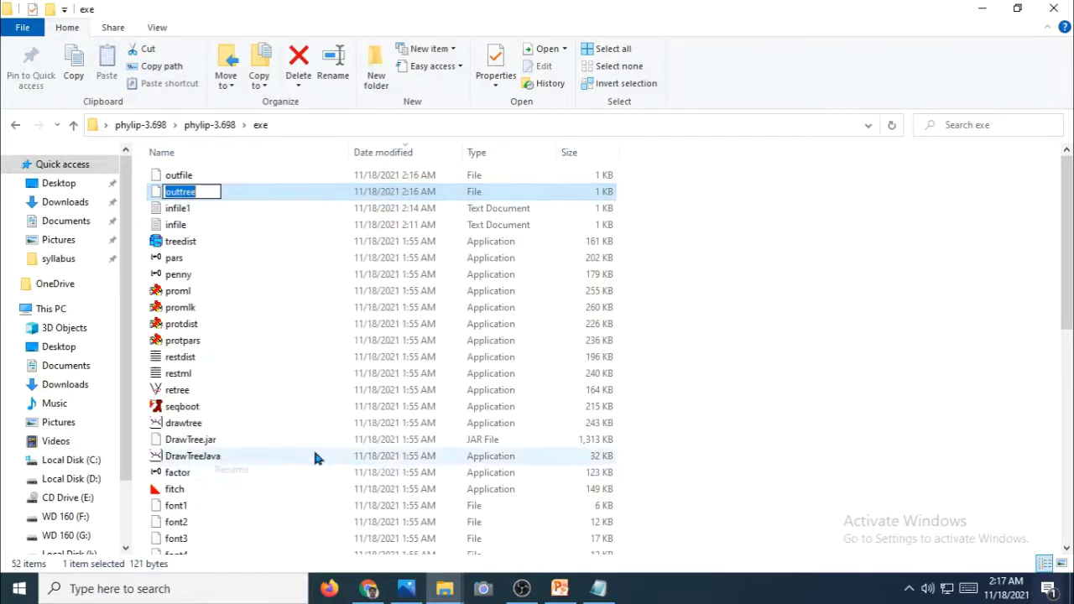
{"action": "key", "text": "BackSpace"}
{"action": "type", "text": "intr"}
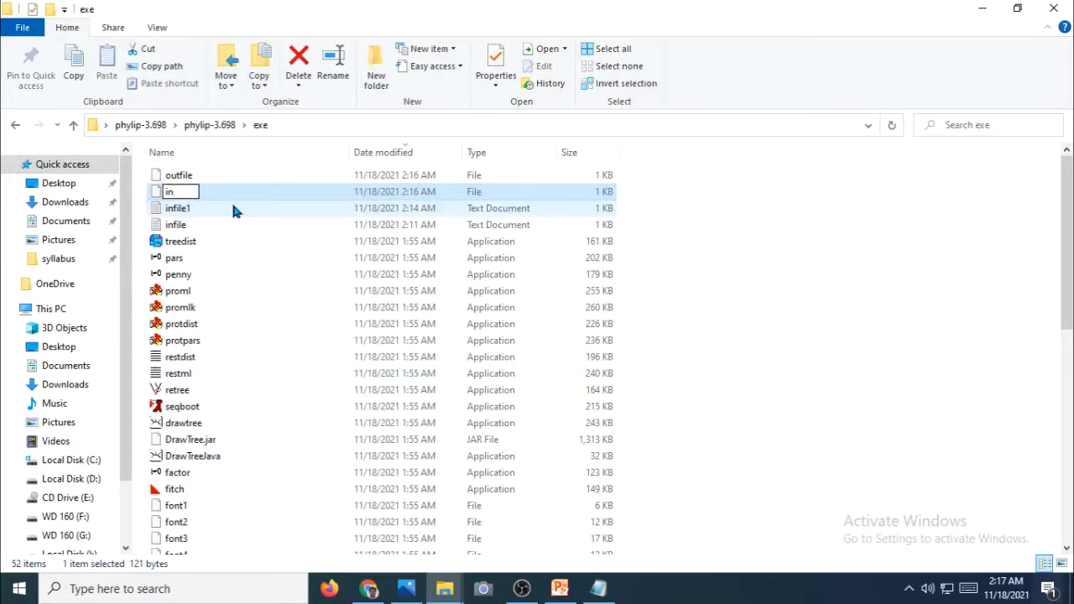
{"action": "type", "text": "ee"}
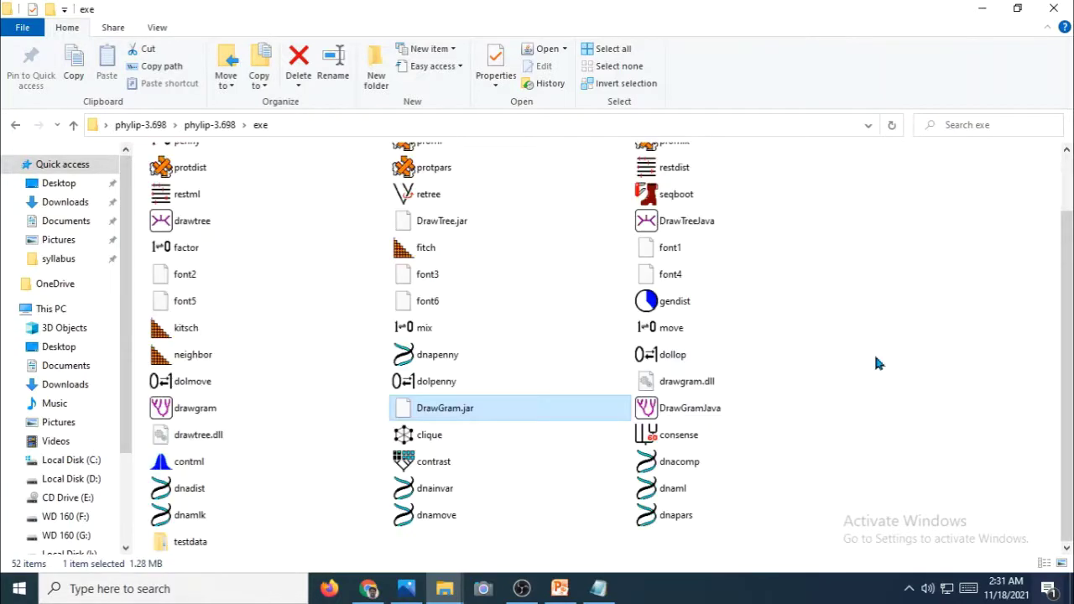
- Find DrawGram.jar in the exe folder and start it
{"action": "scroll", "coordinate": [520, 420], "scroll_direction": "up", "scroll_amount": 2}
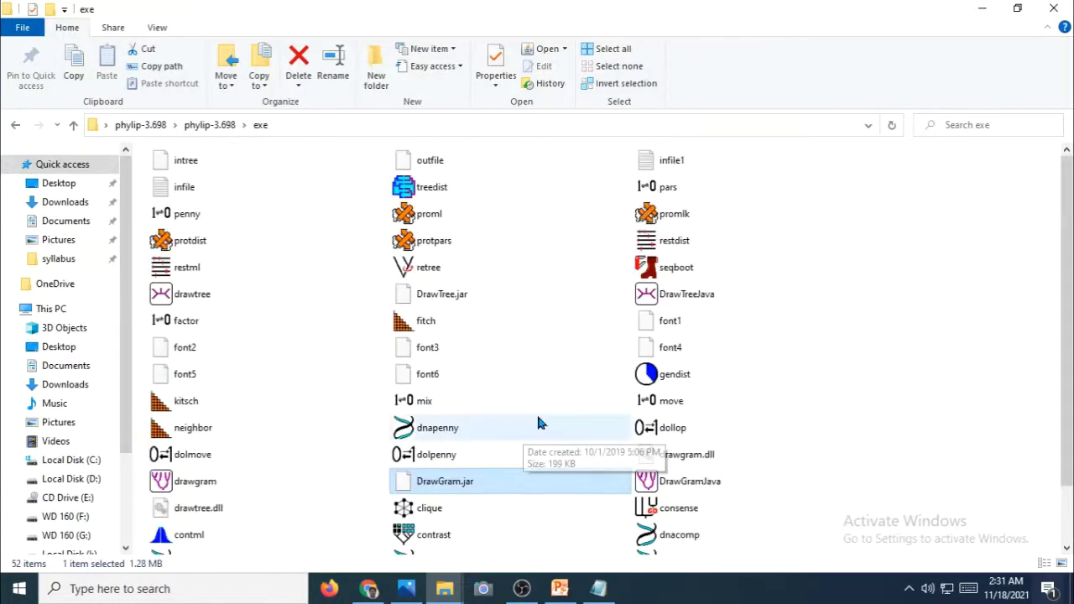
{"action": "scroll", "coordinate": [602, 457], "scroll_direction": "down", "scroll_amount": 2}
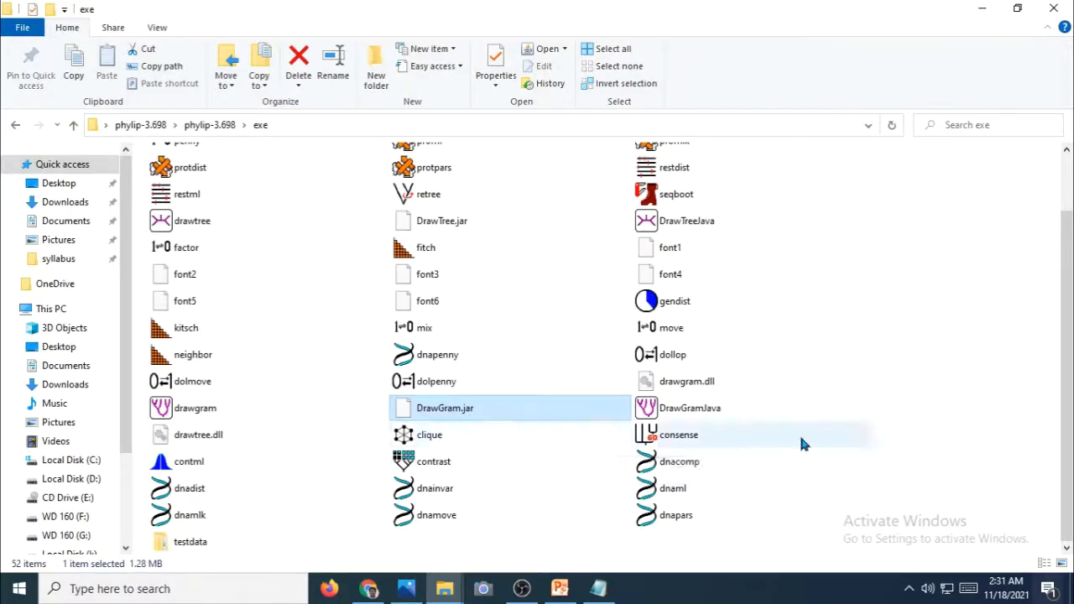
{"action": "left_click", "coordinate": [437, 408]}
{"action": "left_click", "coordinate": [517, 461]}
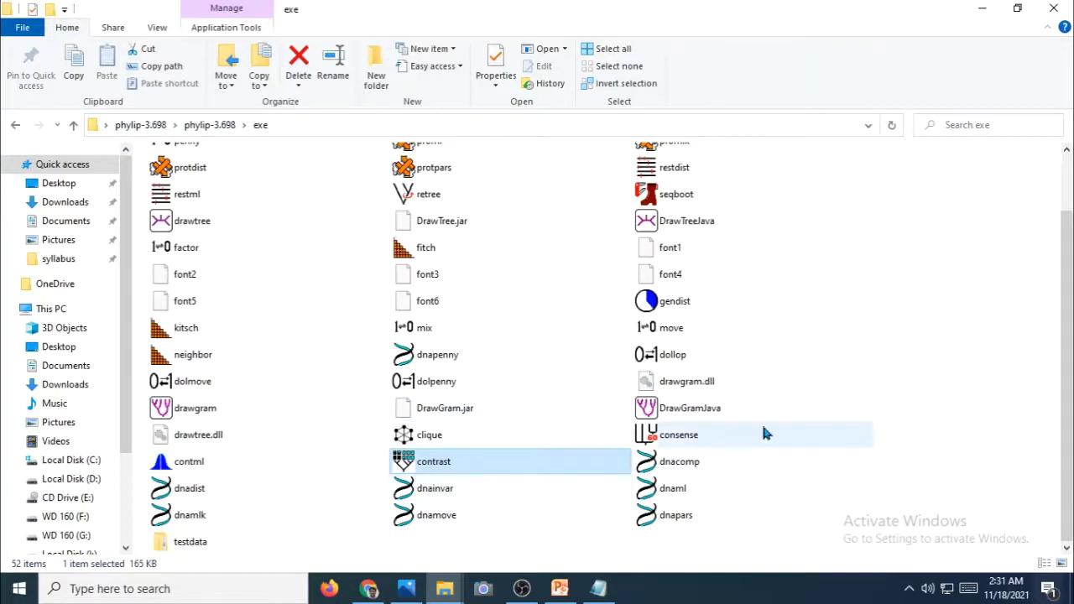
{"action": "left_click", "coordinate": [449, 411]}
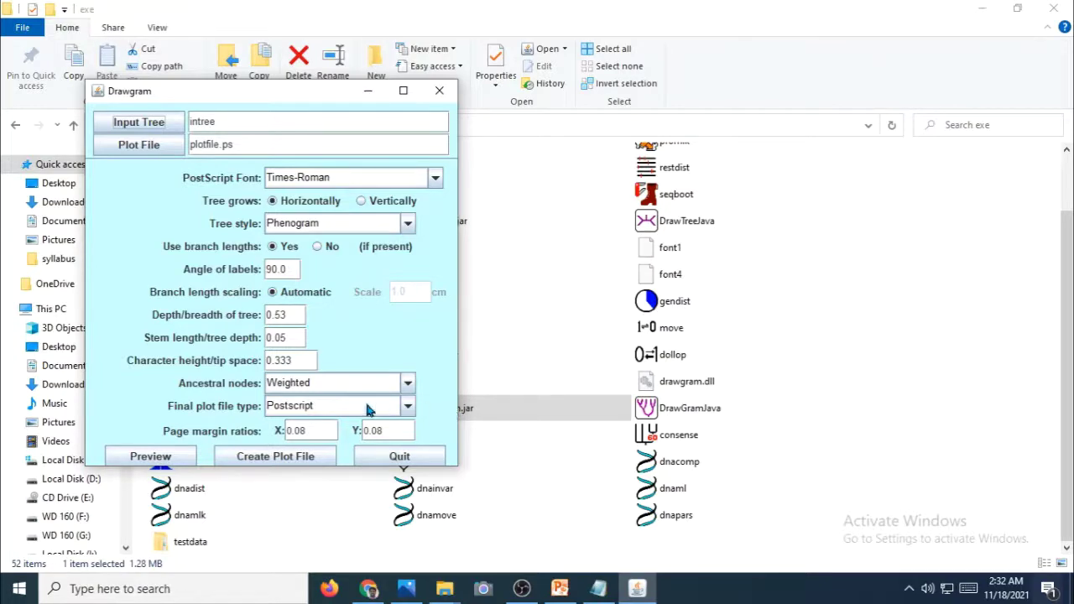
- Set Drawgram's final plot file type to Windows BMP for the intree input tree
{"action": "left_click_drag", "start_coordinate": [267, 95], "coordinate": [406, 98]}
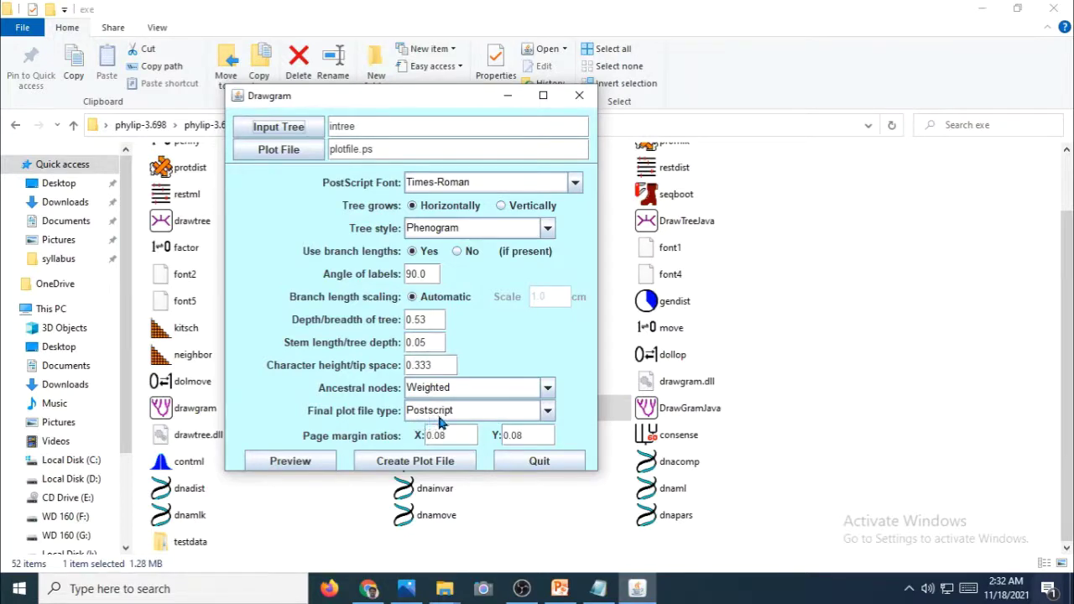
{"action": "left_click", "coordinate": [545, 413]}
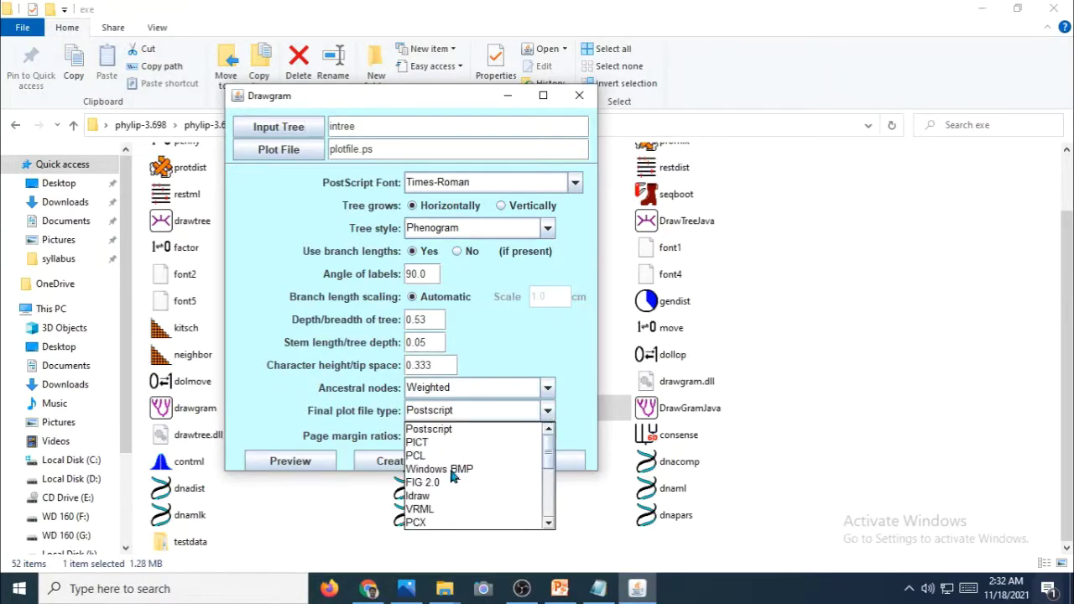
{"action": "left_click", "coordinate": [451, 472]}
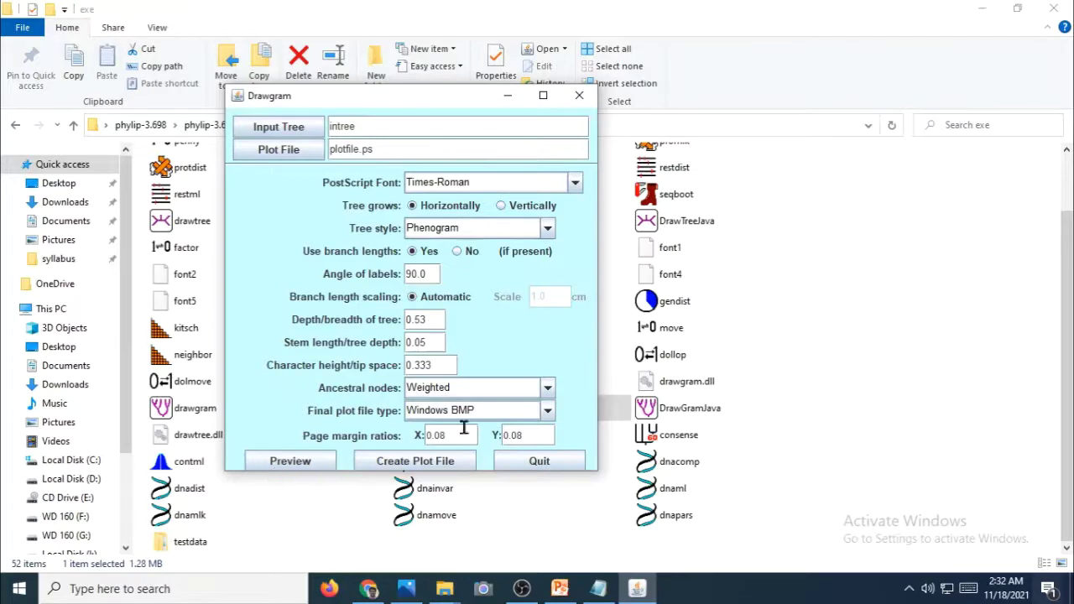
- Preview the tree plot in an enlarged window, then create the plot file plotfile.ps and close Drawgram
{"action": "left_click", "coordinate": [298, 469]}
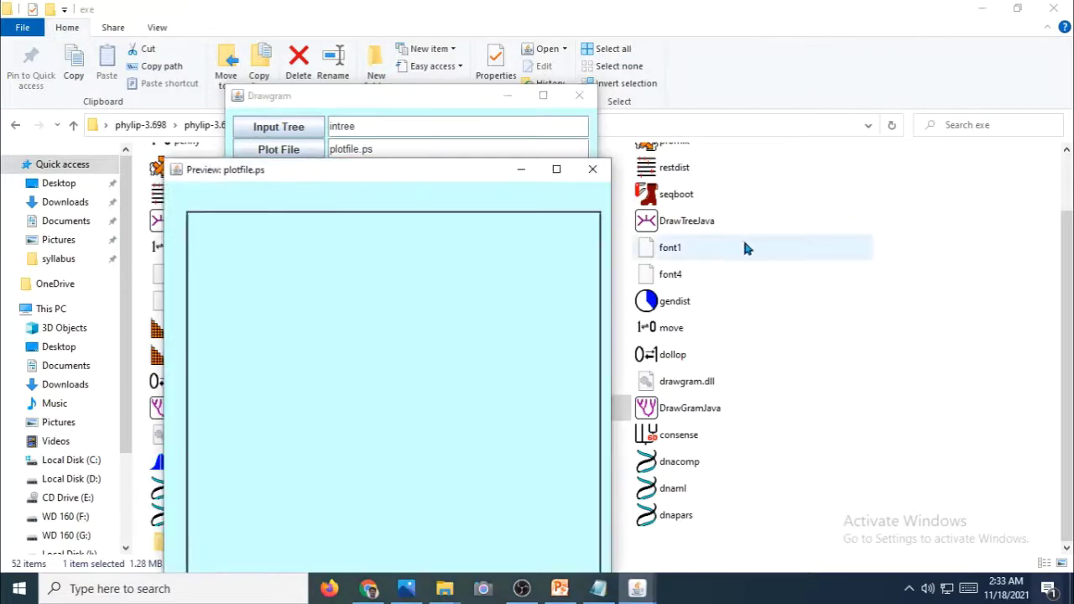
{"action": "left_click_drag", "start_coordinate": [378, 168], "coordinate": [478, 1]}
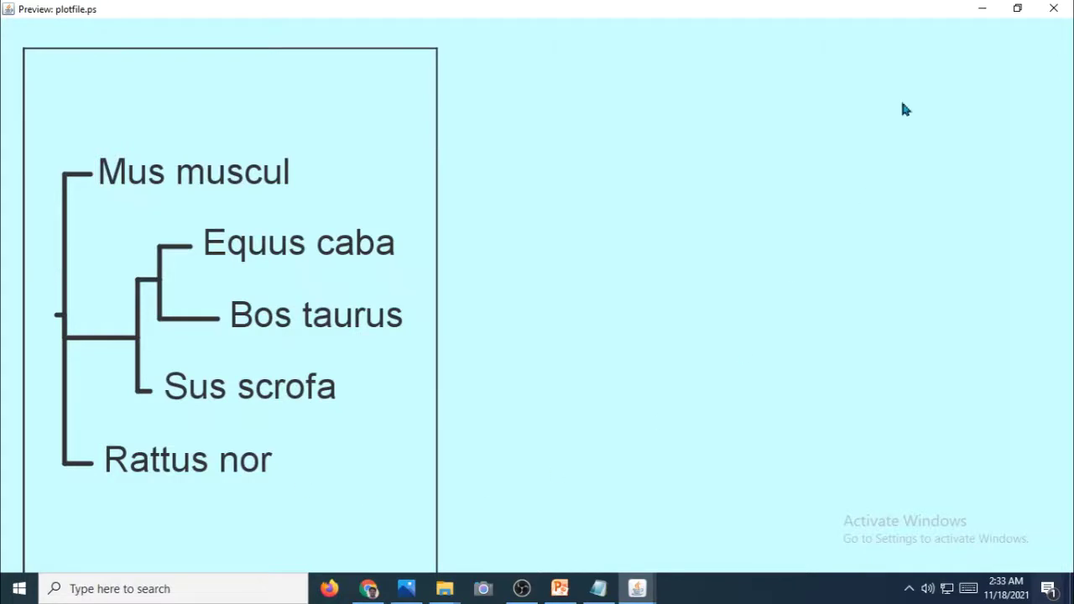
{"action": "left_click", "coordinate": [1053, 8]}
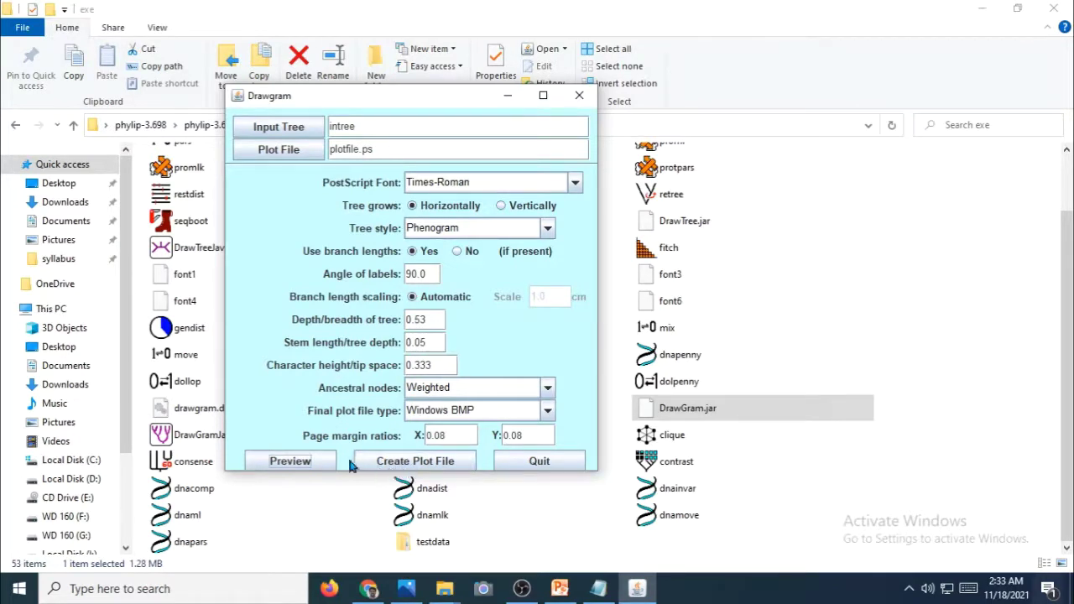
{"action": "left_click", "coordinate": [398, 469]}
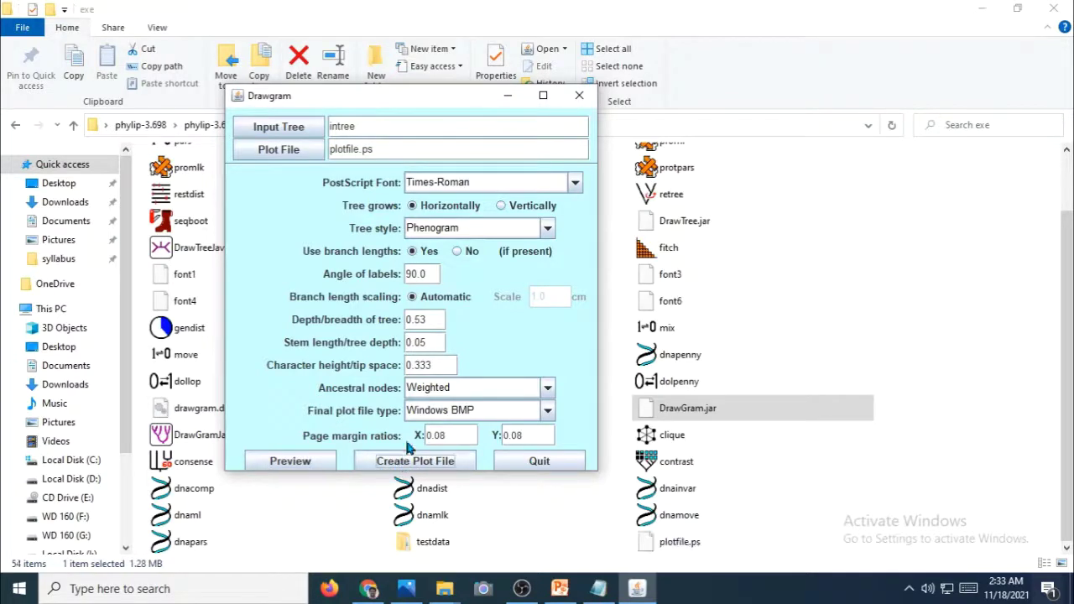
{"action": "left_click", "coordinate": [580, 97]}
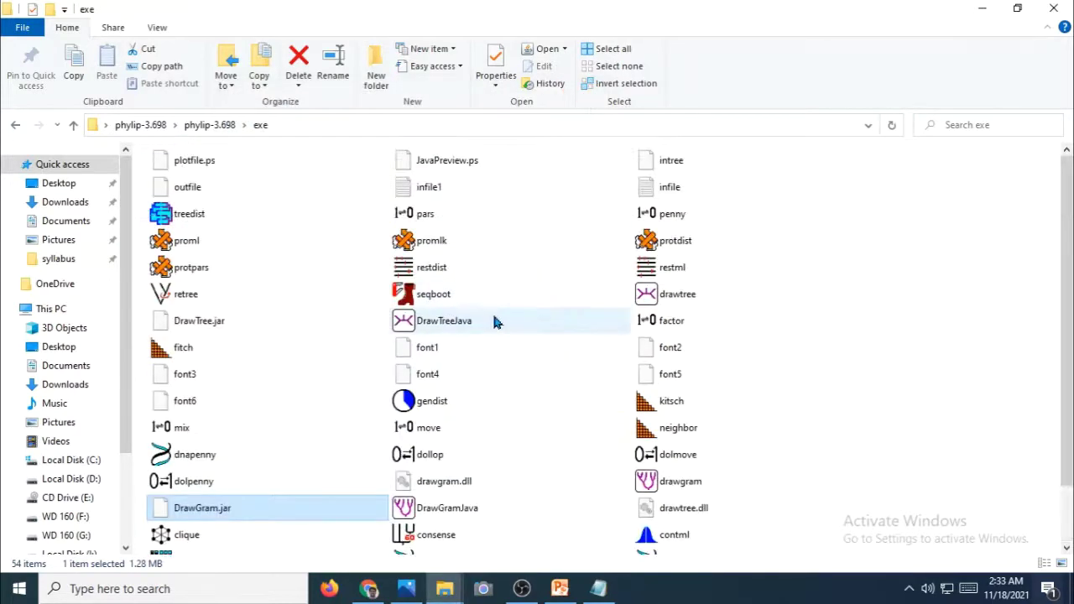
- Rename plotfile.ps in the exe folder as "final tree.bmp" and accept the changed file extension
{"action": "left_click", "coordinate": [221, 169]}
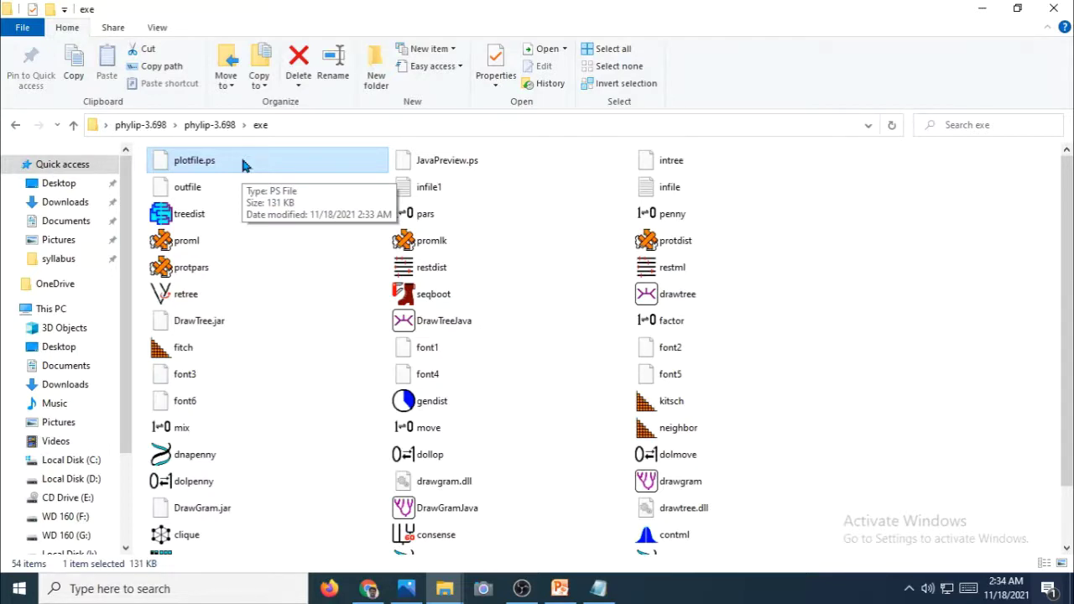
{"action": "right_click", "coordinate": [185, 163]}
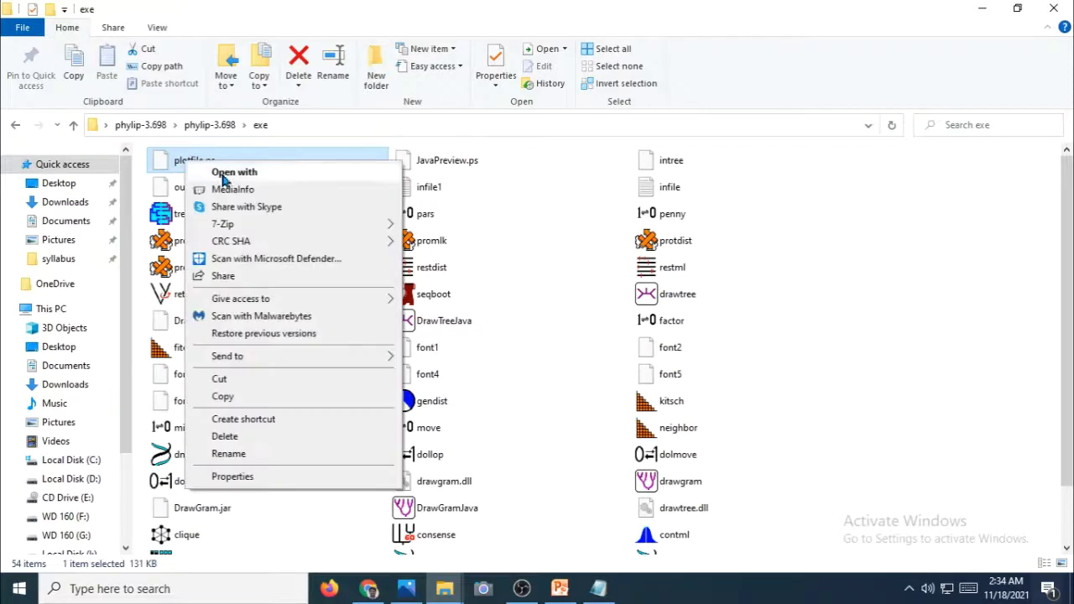
{"action": "left_click", "coordinate": [246, 455]}
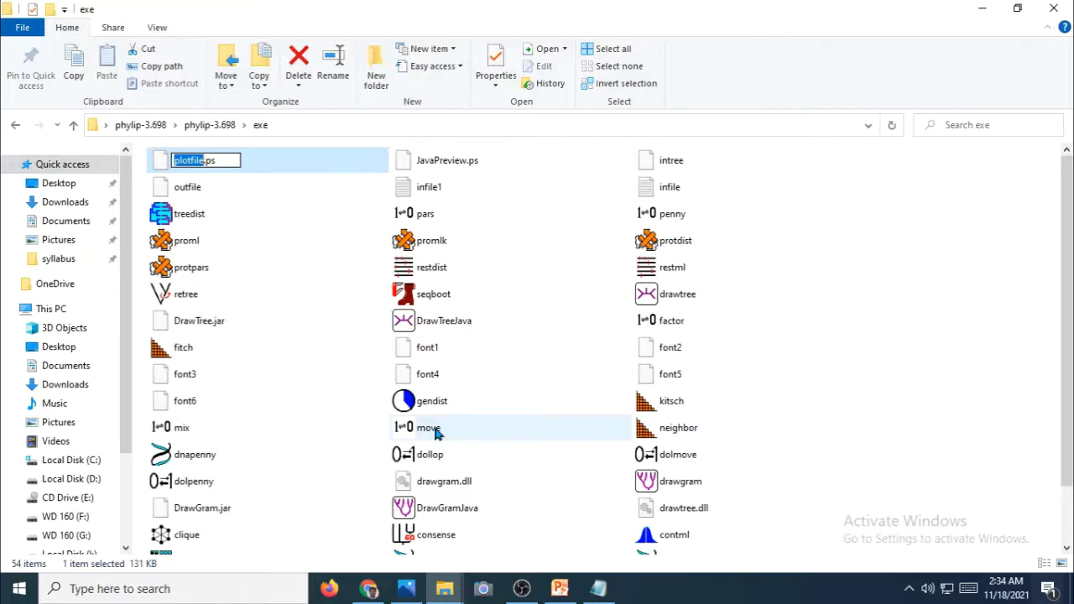
{"action": "type", "text": "fina"}
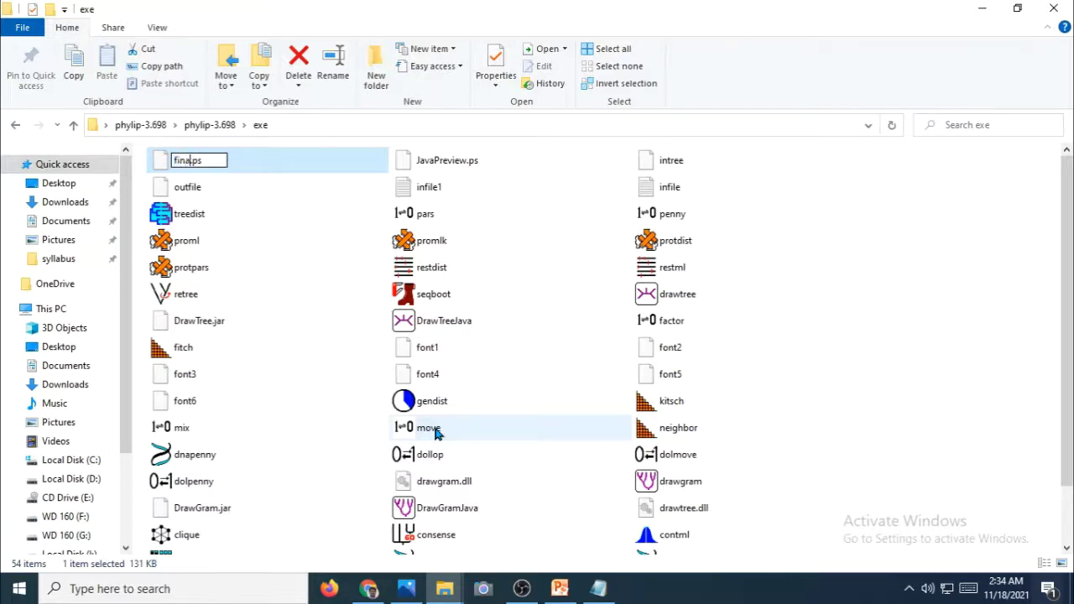
{"action": "type", "text": "lt"}
{"action": "key", "text": "BackSpace"}
{"action": "type", "text": "te"}
{"action": "key", "text": "BackSpace"}
{"action": "type", "text": "ree"}
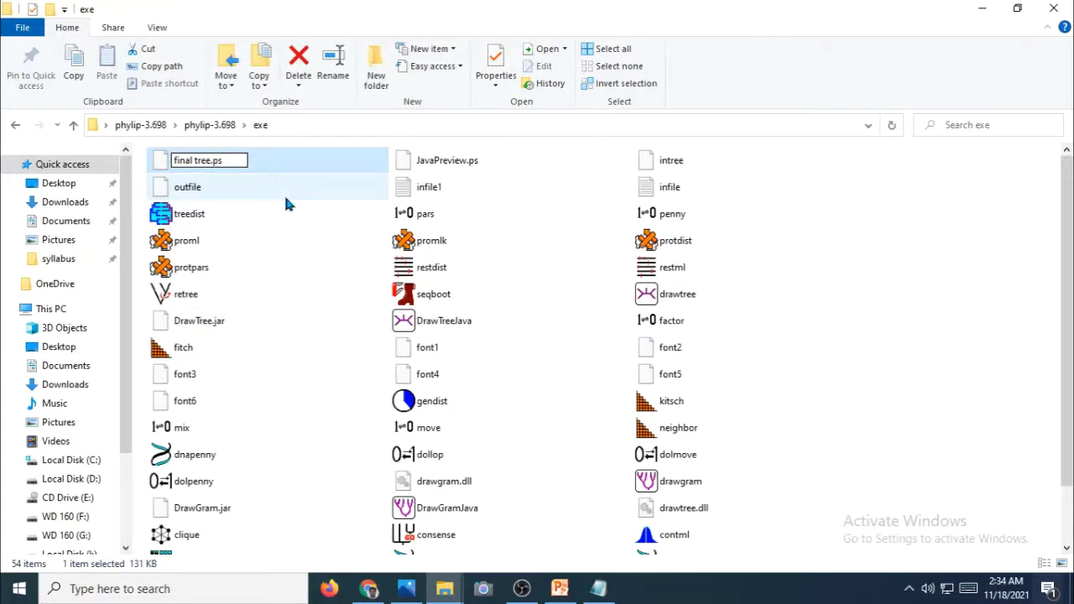
{"action": "key", "text": "BackSpace"}
{"action": "key", "text": "BackSpace"}
{"action": "type", "text": "bmp"}
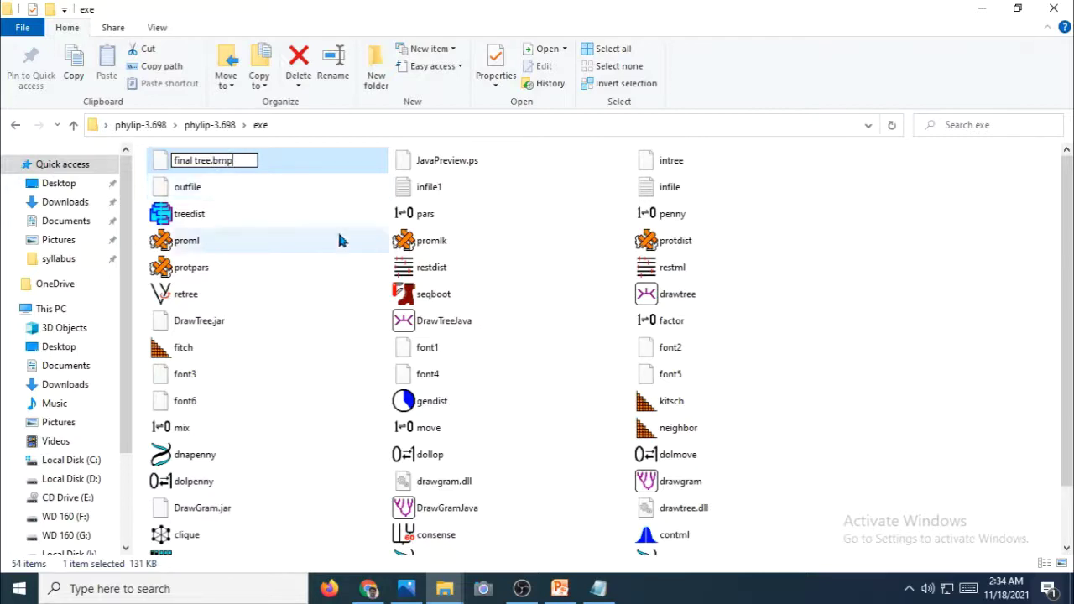
{"action": "key", "text": "Return"}
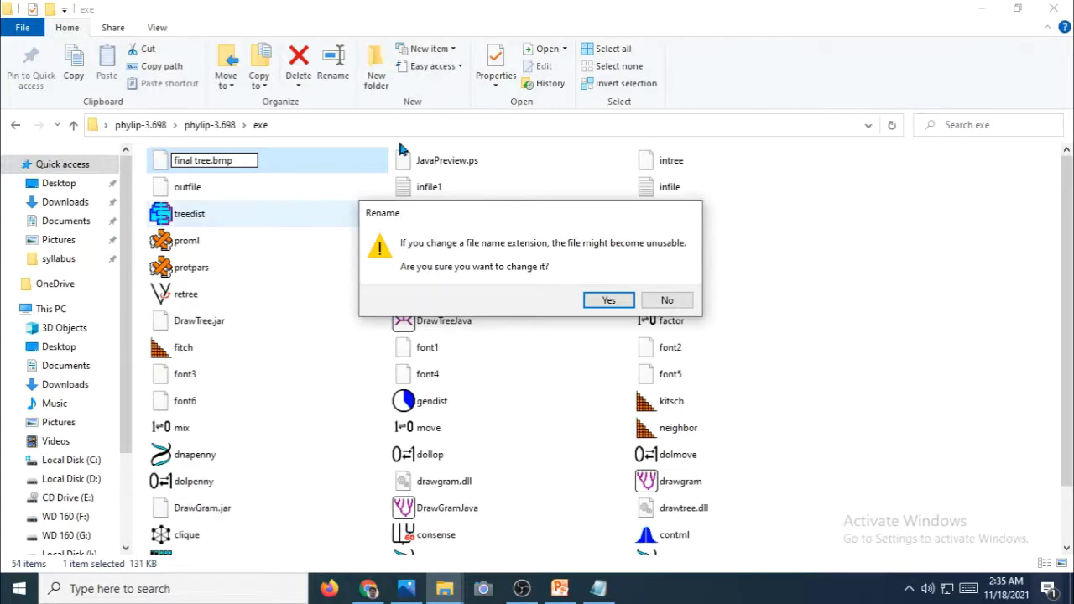
{"action": "left_click", "coordinate": [609, 299]}
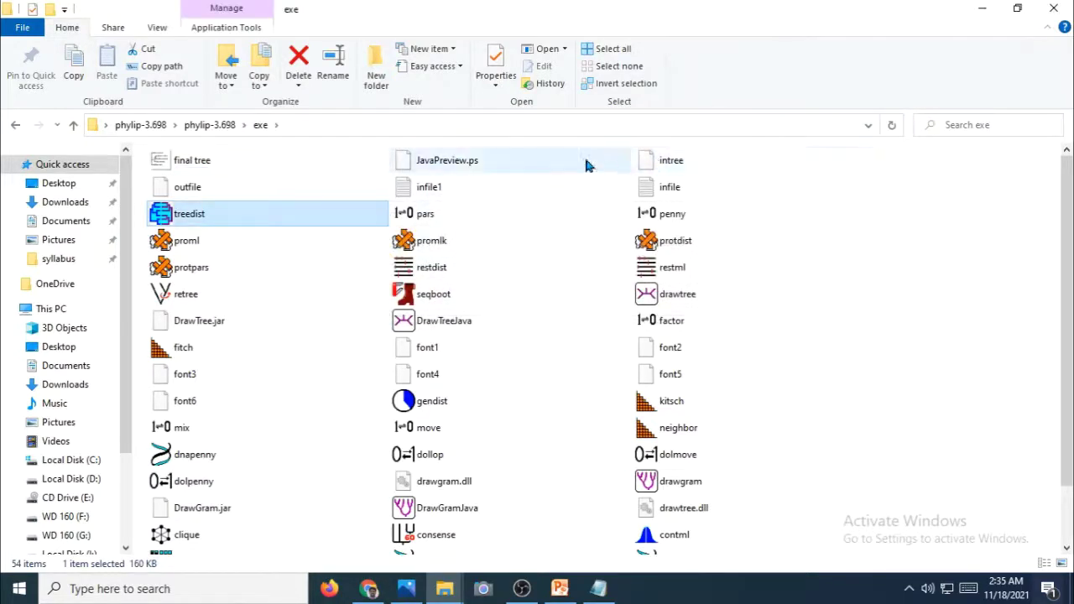
- Open the final tree image from the exe folder and view it in a maximized window
{"action": "left_click", "coordinate": [224, 167]}
{"action": "double_click", "coordinate": [223, 164]}
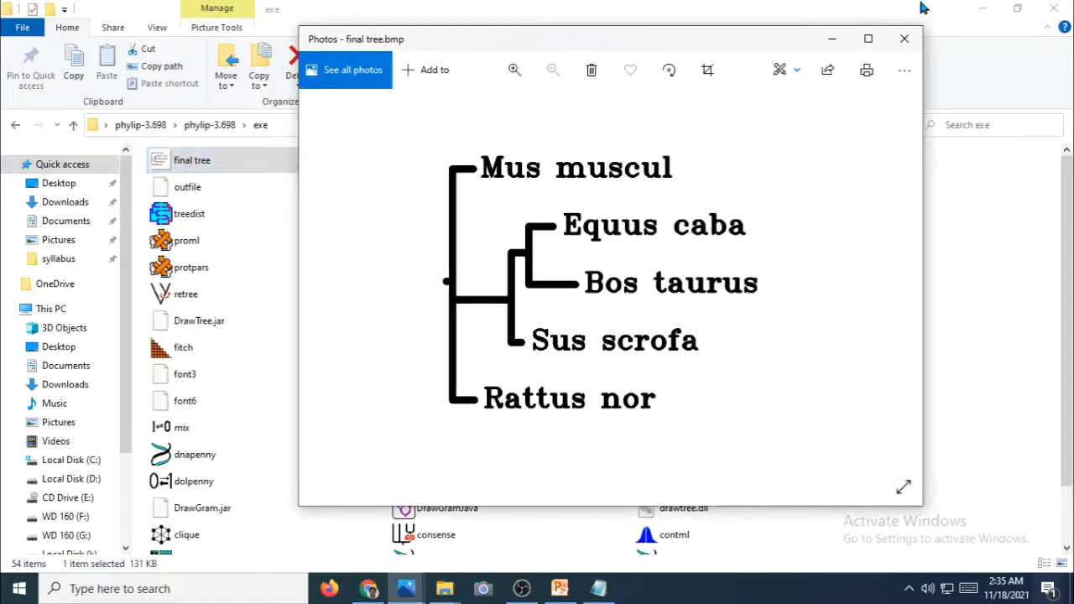
{"action": "left_click", "coordinate": [869, 39]}
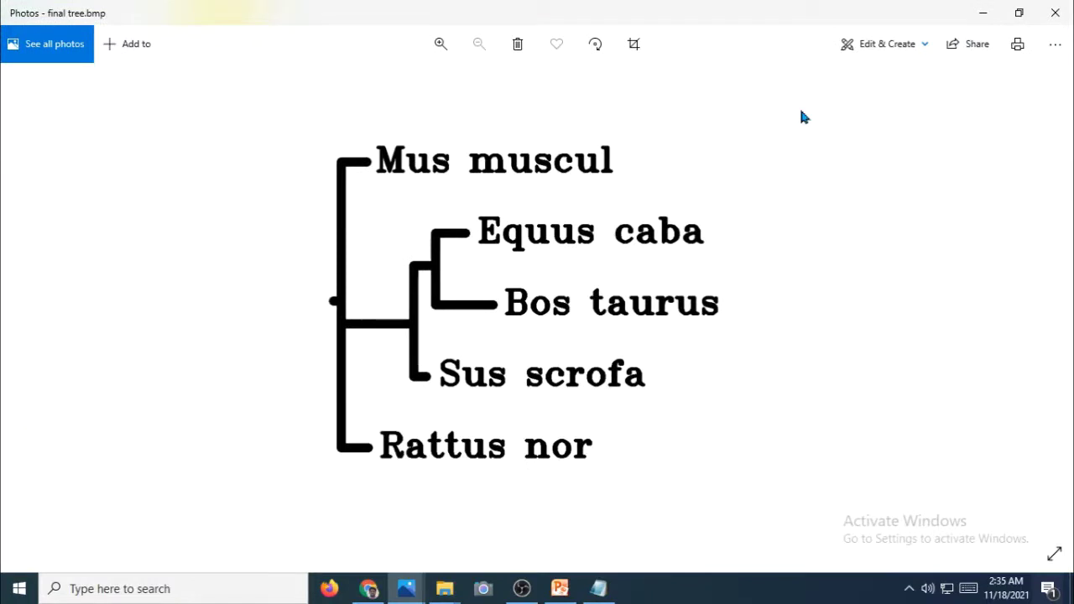